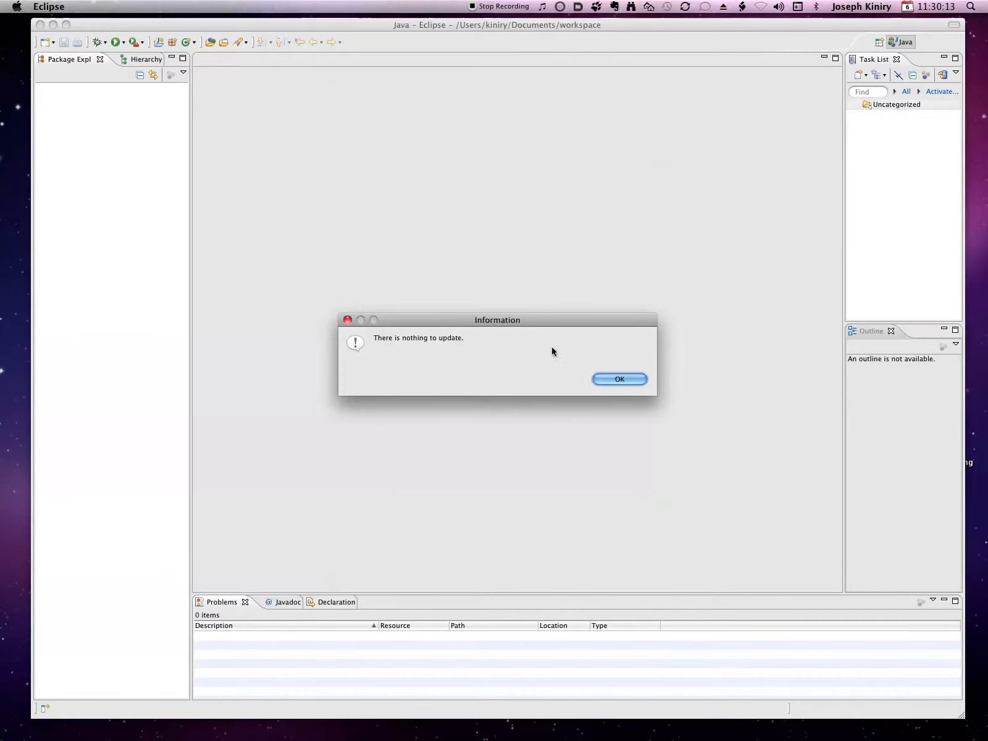
Dismiss the update notice, open the Install New Software dialog and look through its list of known update sites
click(621, 378)
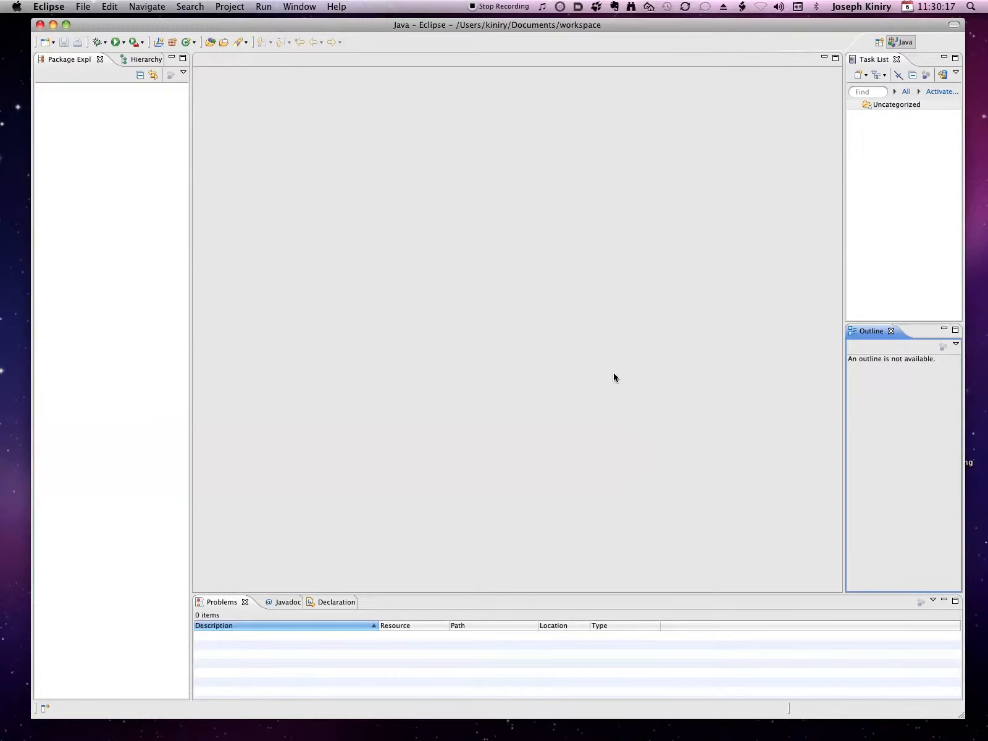
click(336, 7)
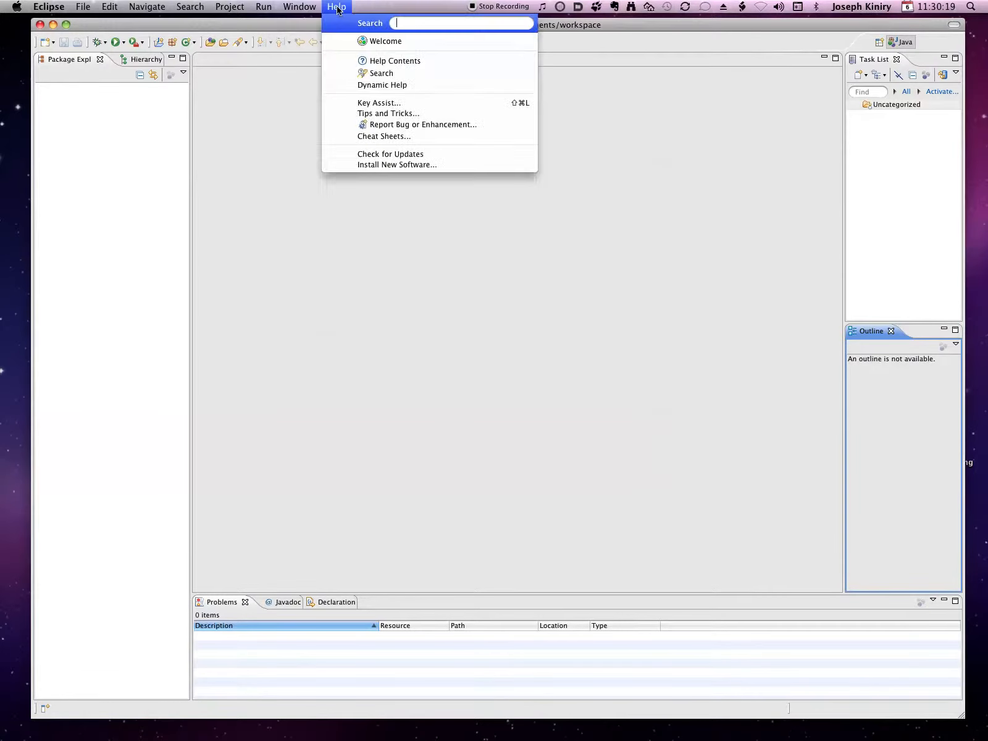
click(404, 165)
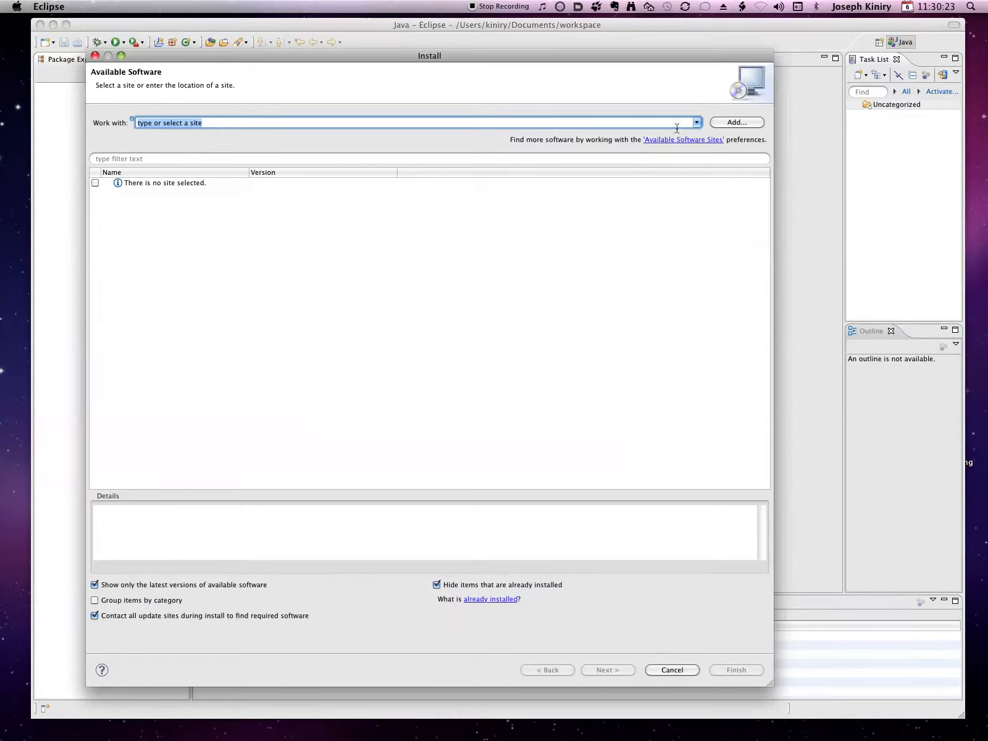
click(696, 122)
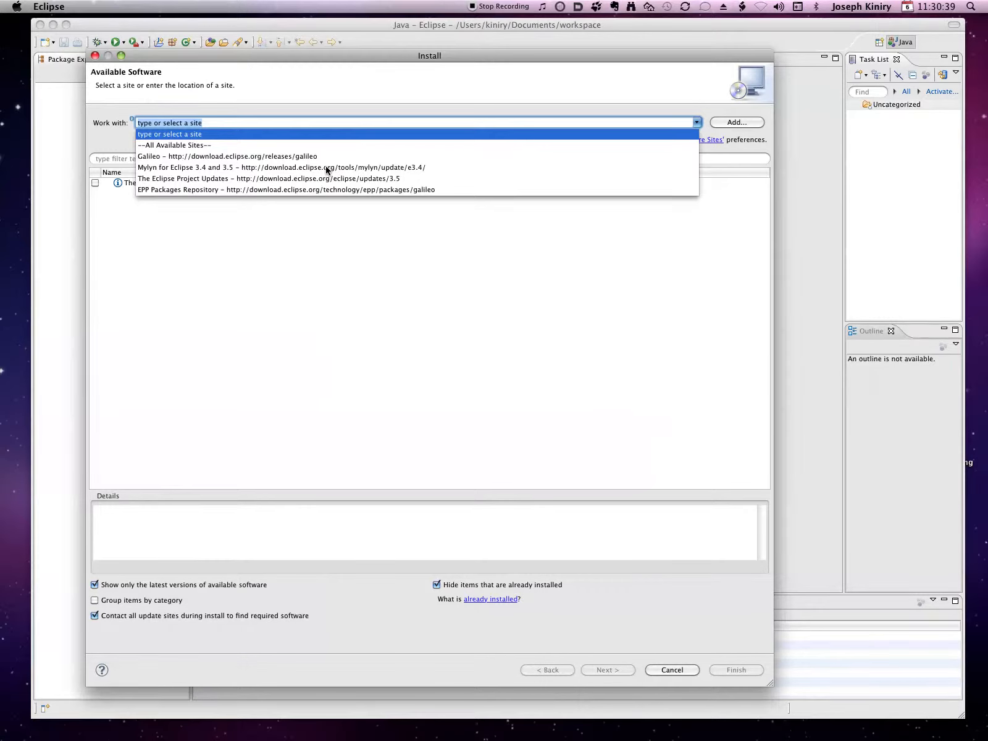
click(320, 101)
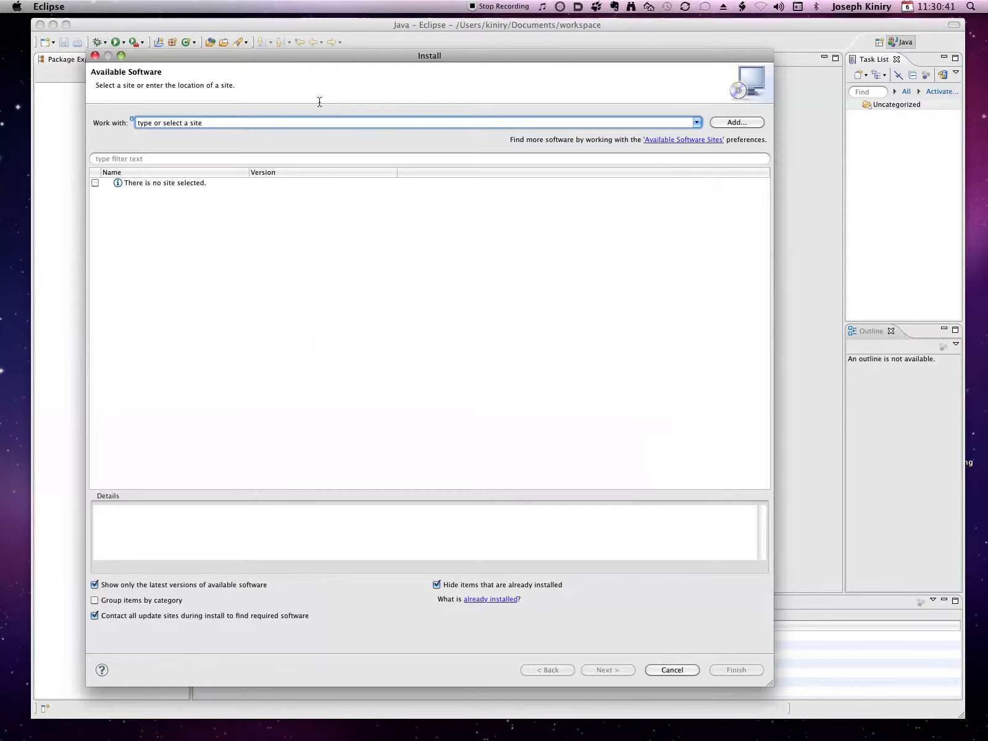
Switch to Firefox and search the web for "CheckStyle eclipse" in a new tab
key(super+Tab)
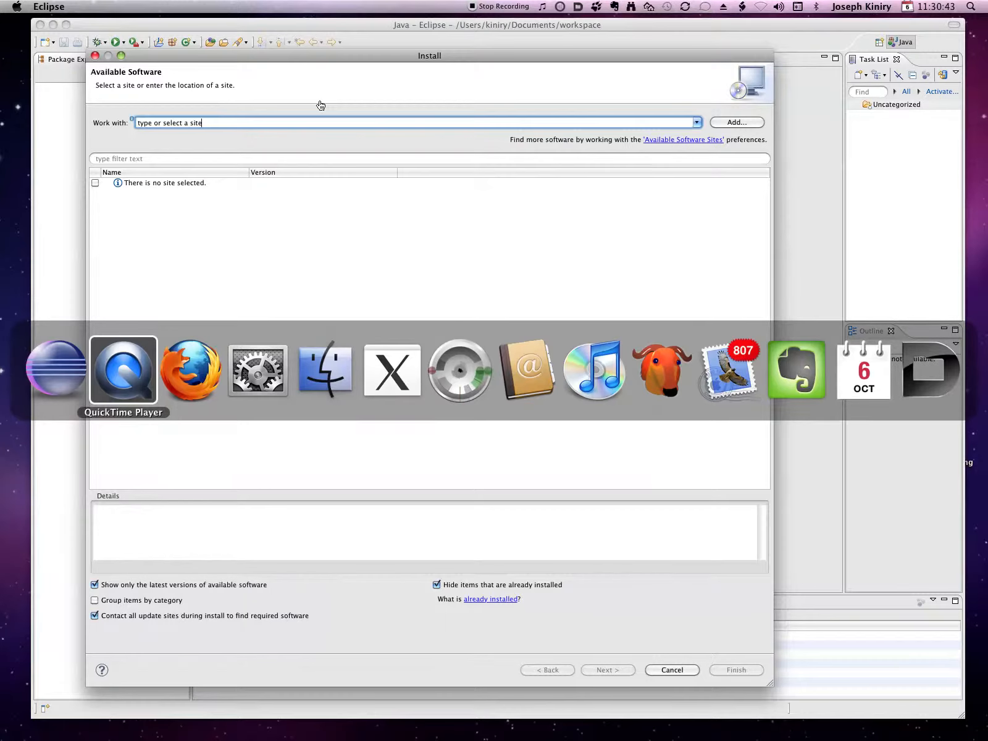
click(185, 387)
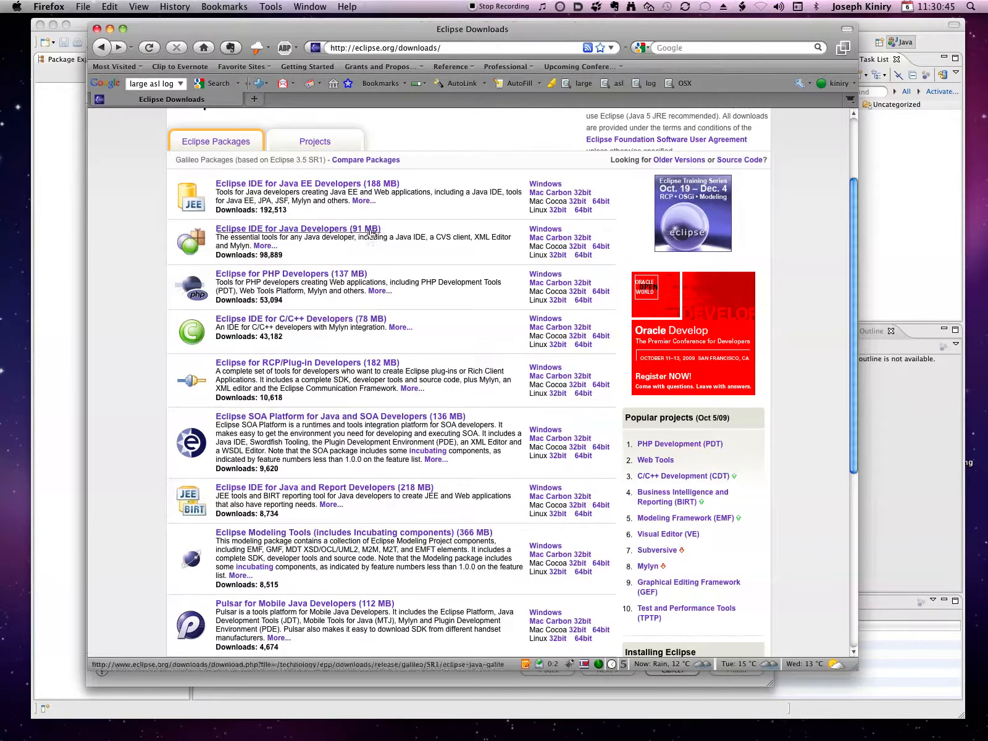
key(super+t)
click(682, 49)
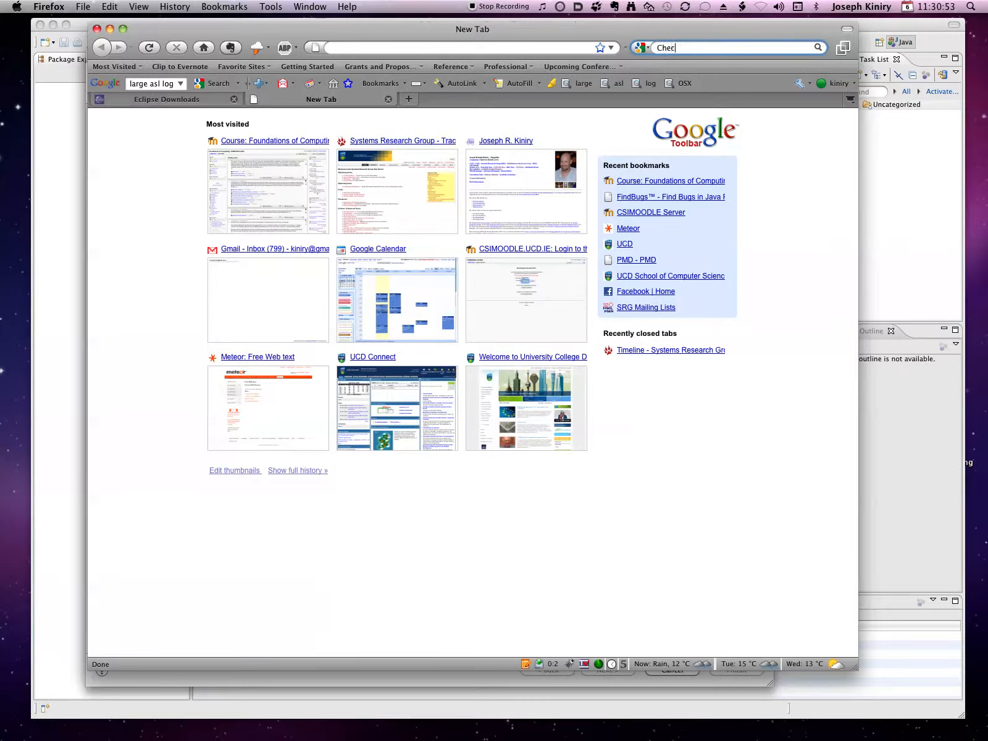
text(ckstyle)
key(Down)
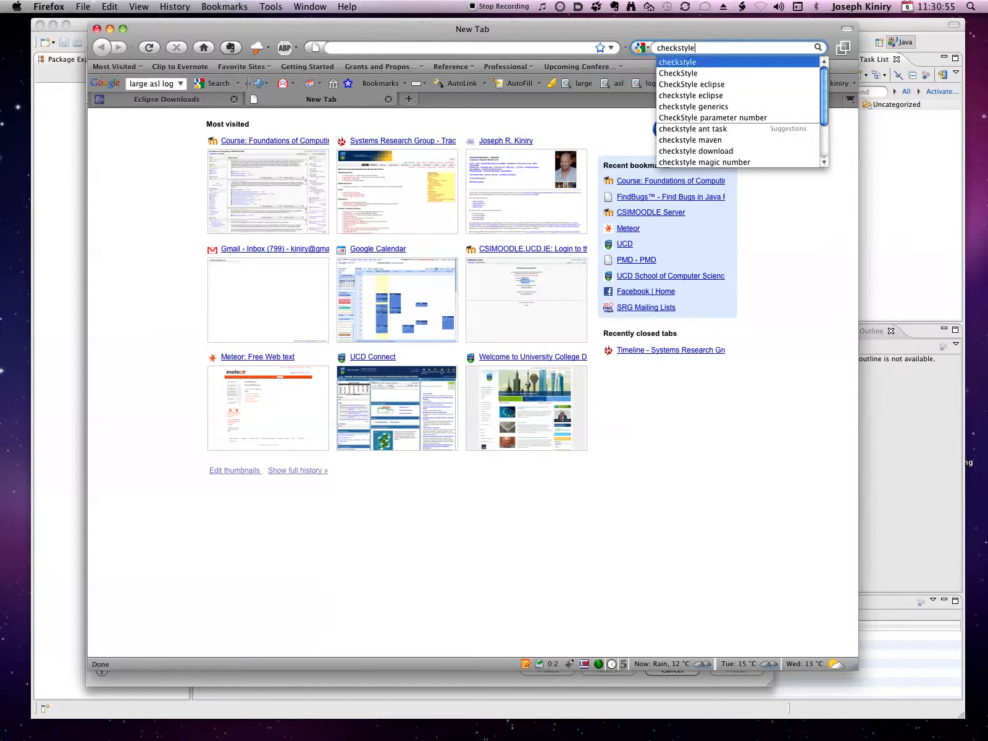
key(Down)
key(Down)
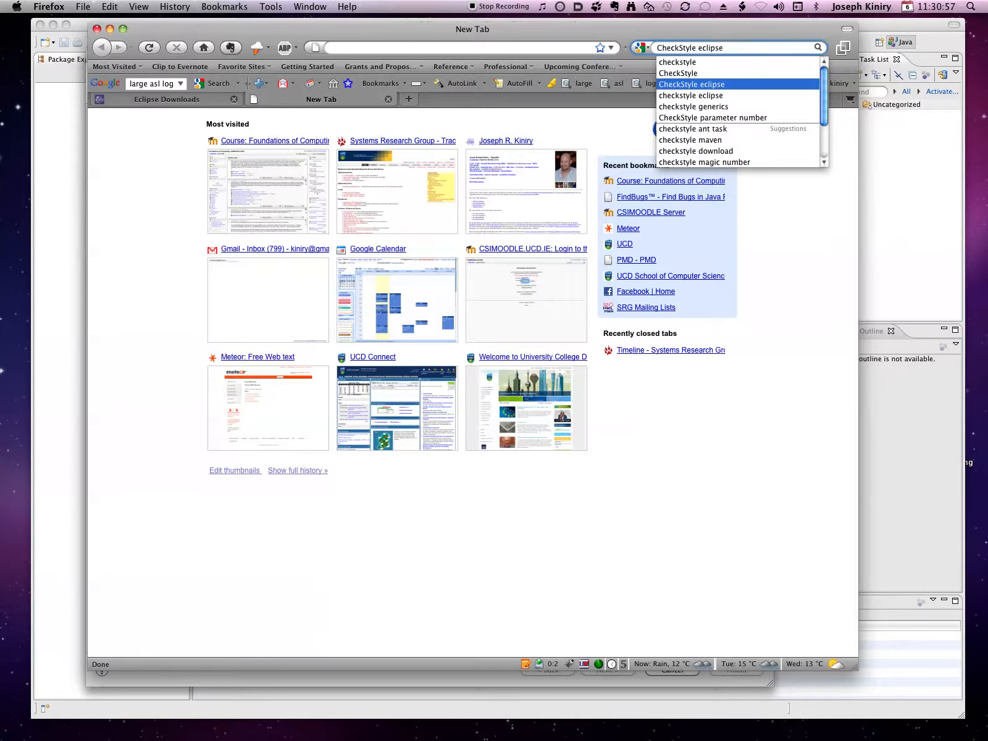
key(Return)
click(238, 219)
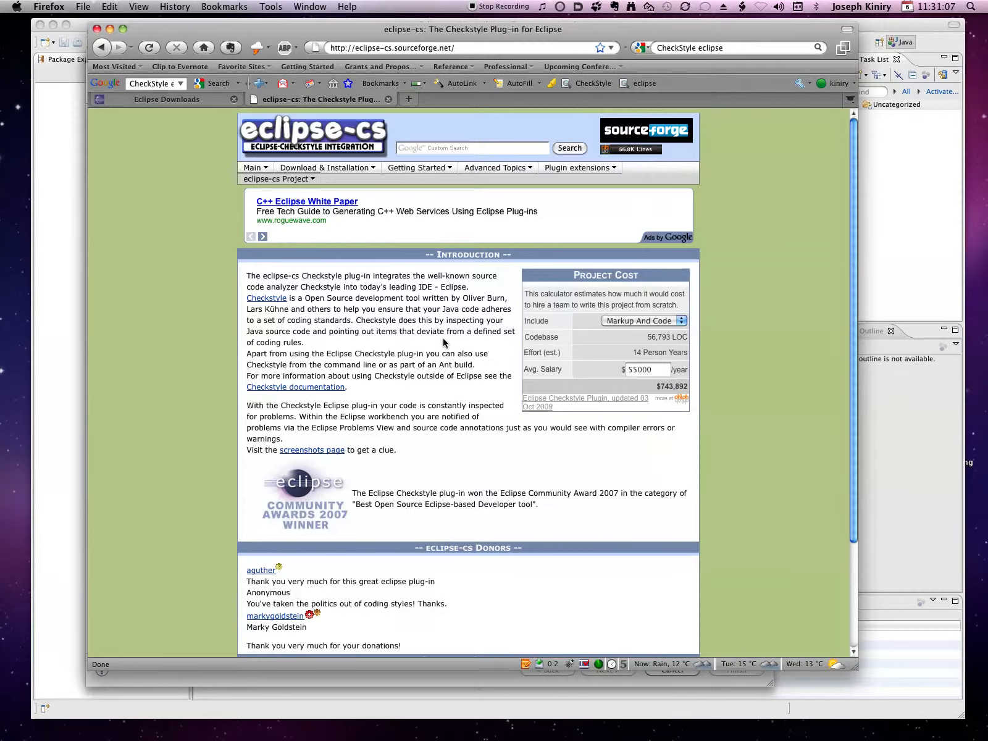
scroll(444, 341, down, 5)
scroll(443, 340, up, 3)
scroll(443, 340, up, 2)
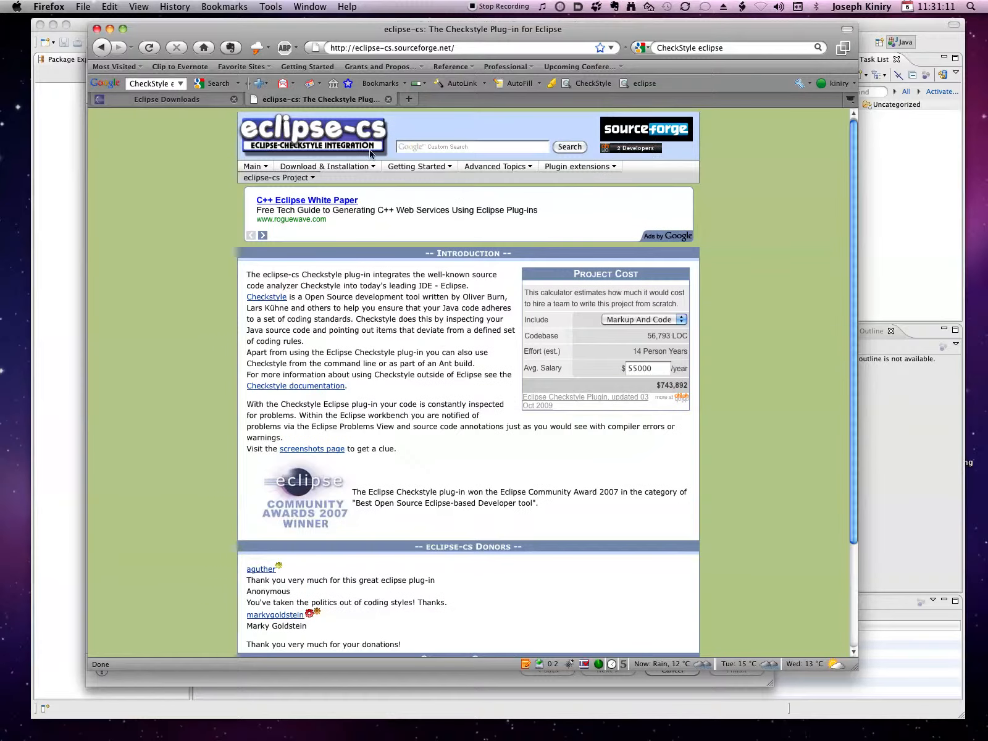
mouse_move(334, 170)
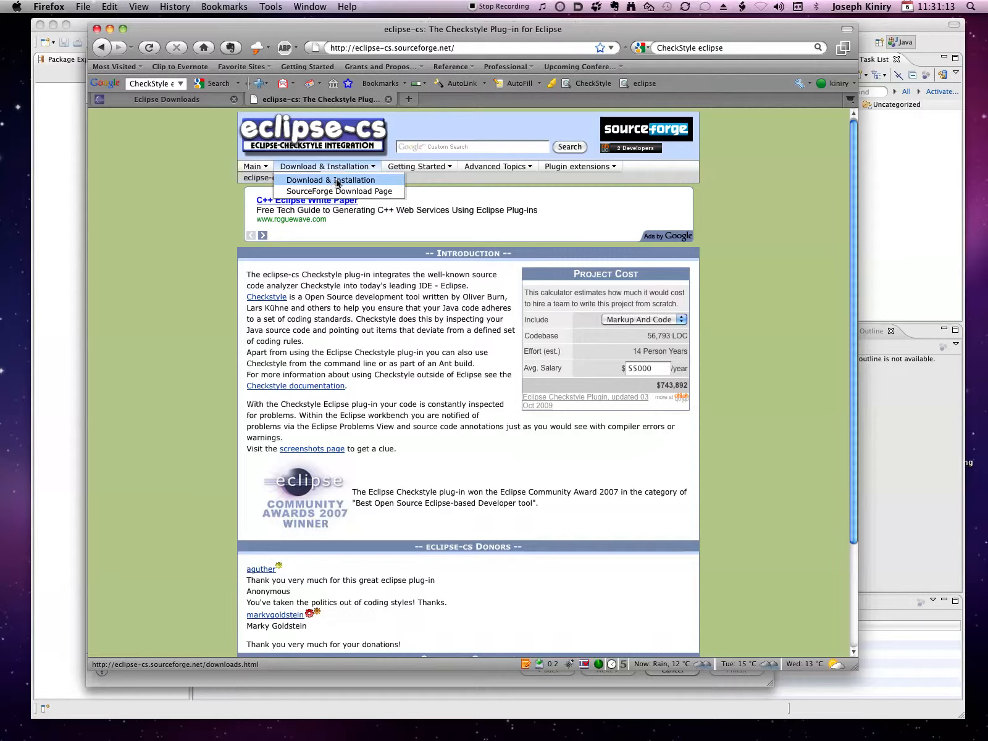
click(337, 180)
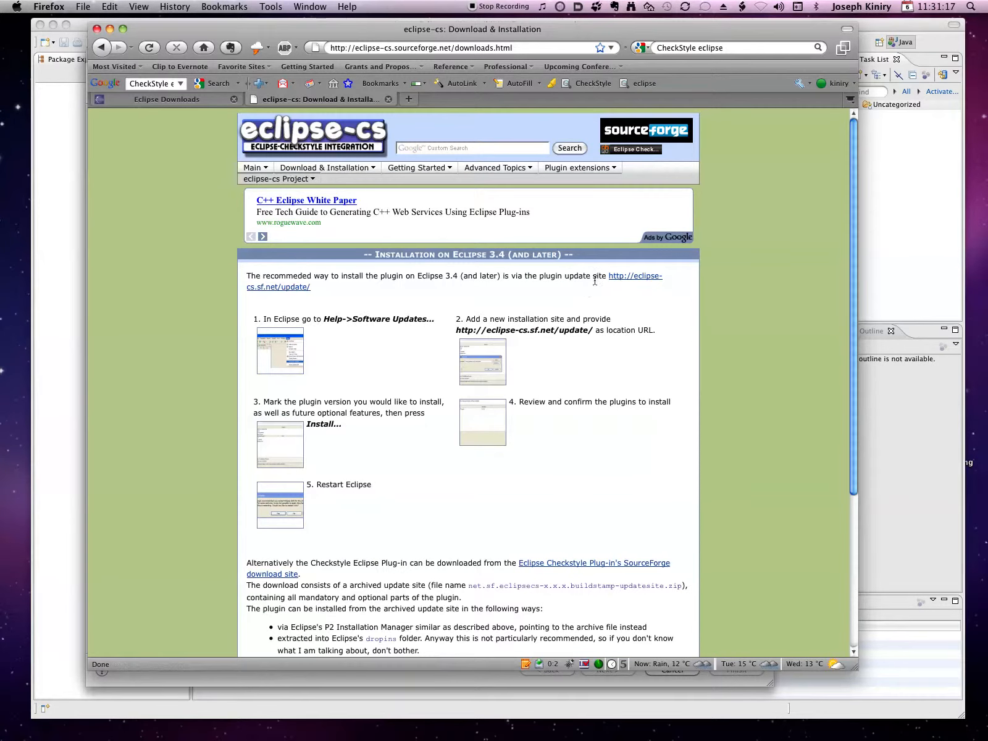
drag(608, 276, 311, 288)
key(super+c)
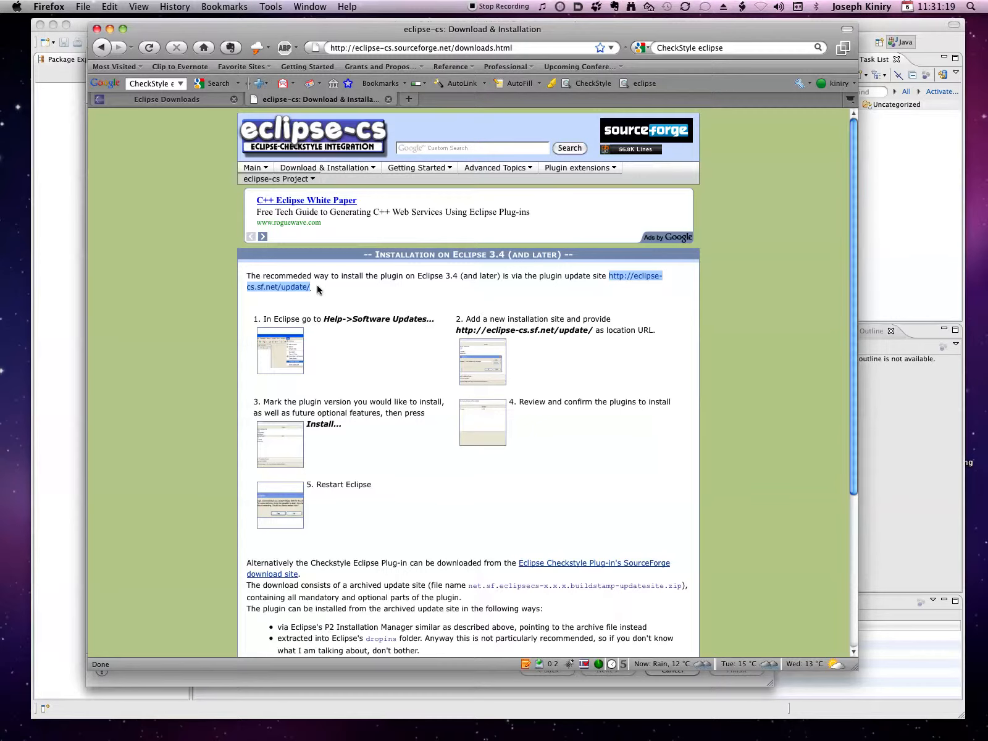
key(super+Tab)
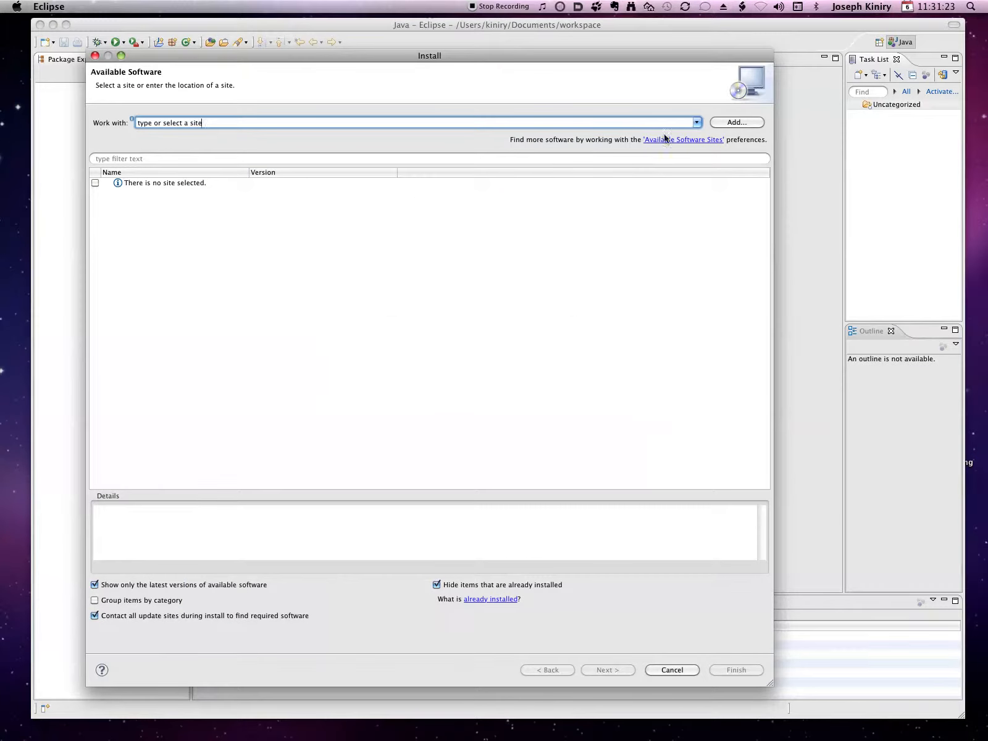
click(740, 122)
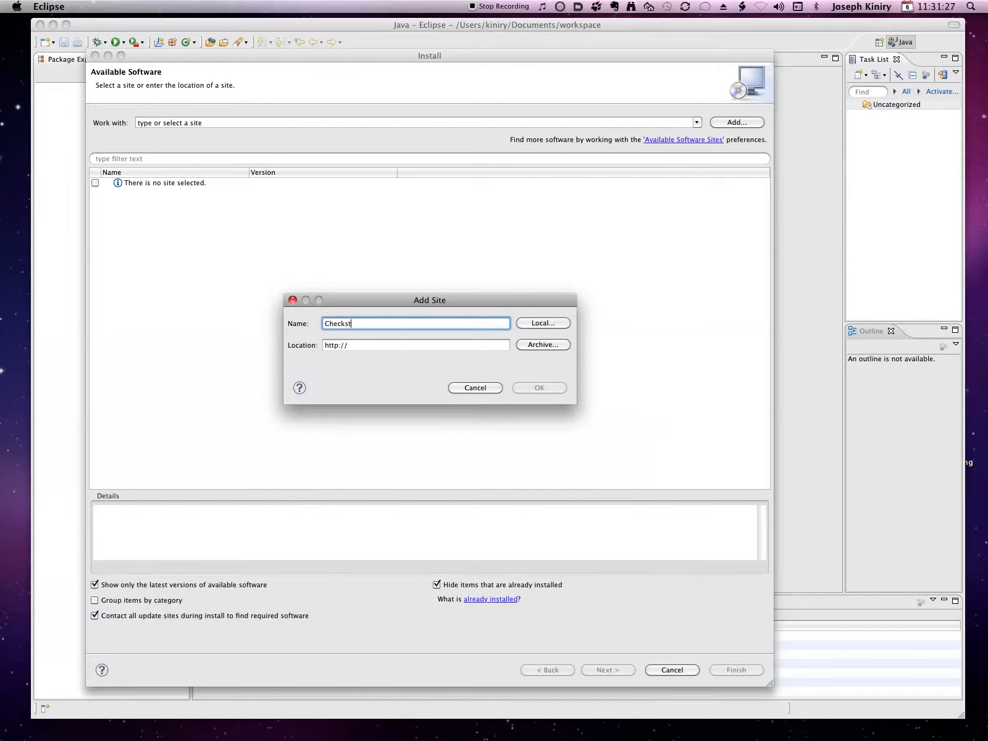
text(CheckStyle)
key(Tab)
key(super+v)
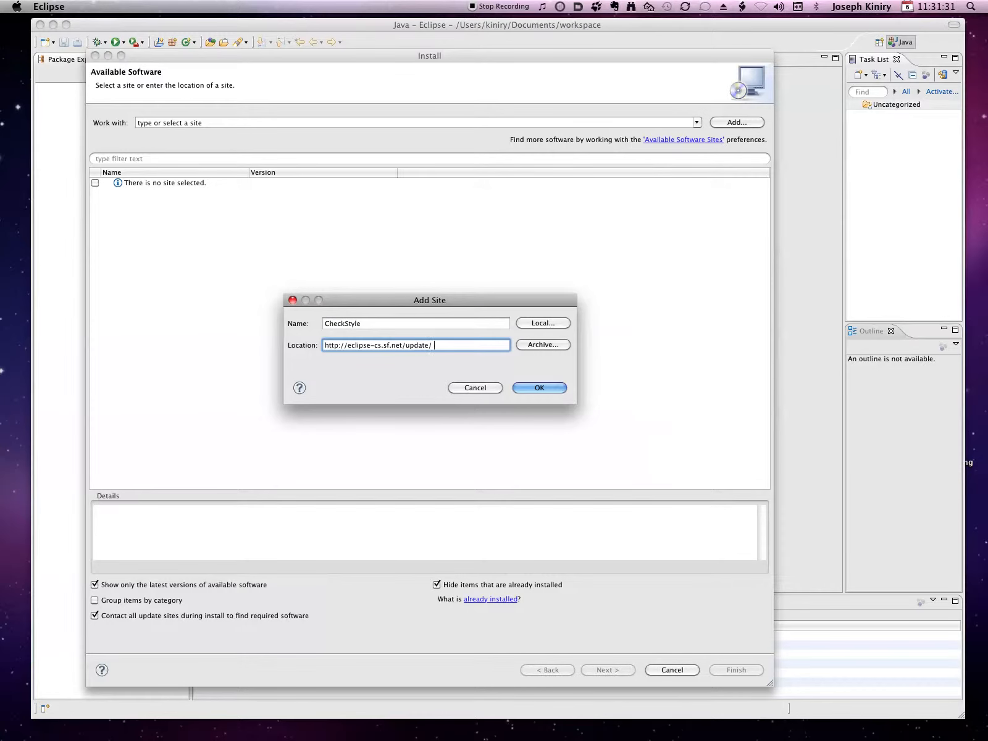
click(535, 389)
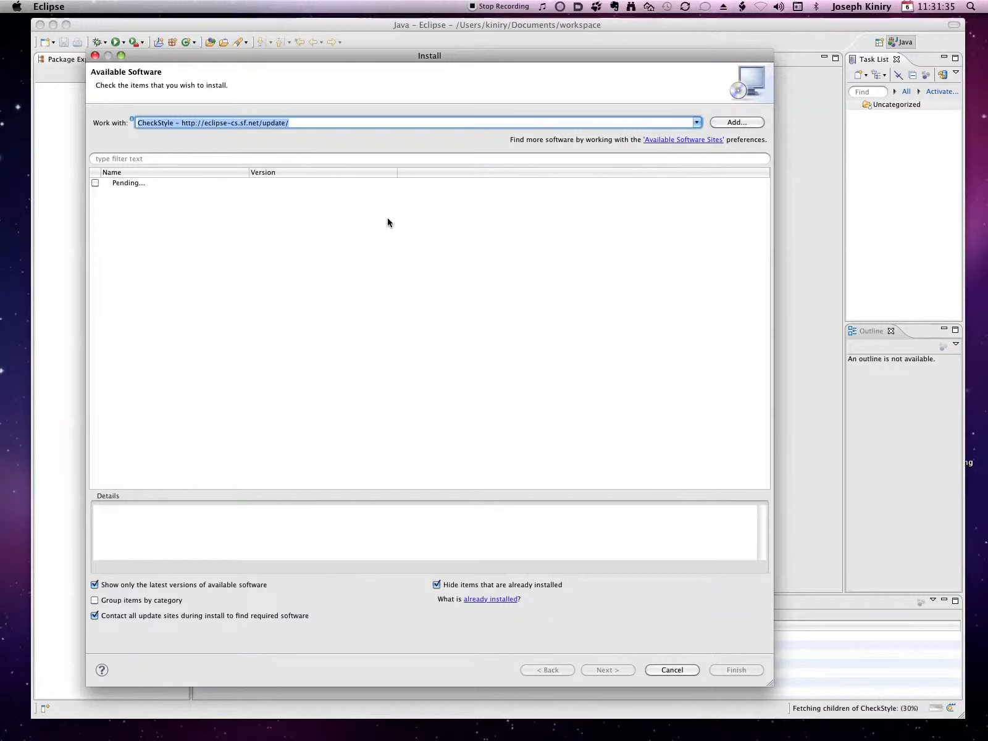
Switch to Firefox and search the web for "FindBugs ecliipse" in a new tab
key(super+Tab)
key(super+t)
key(super+k)
text(FindBugs ecliipse)
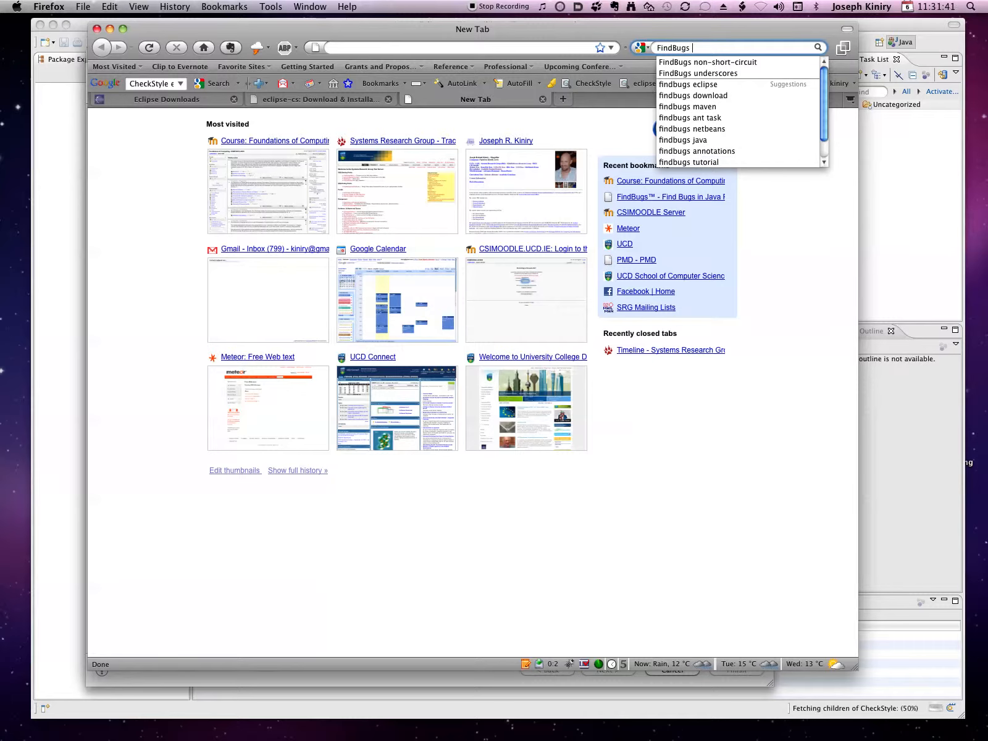
key(Return)
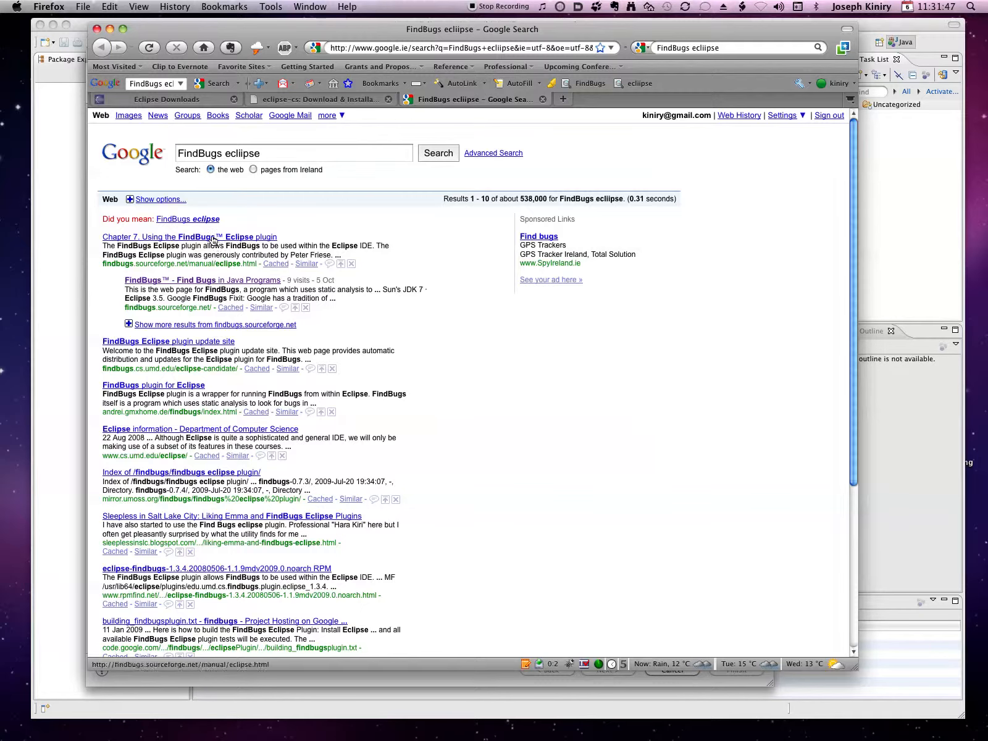
click(200, 280)
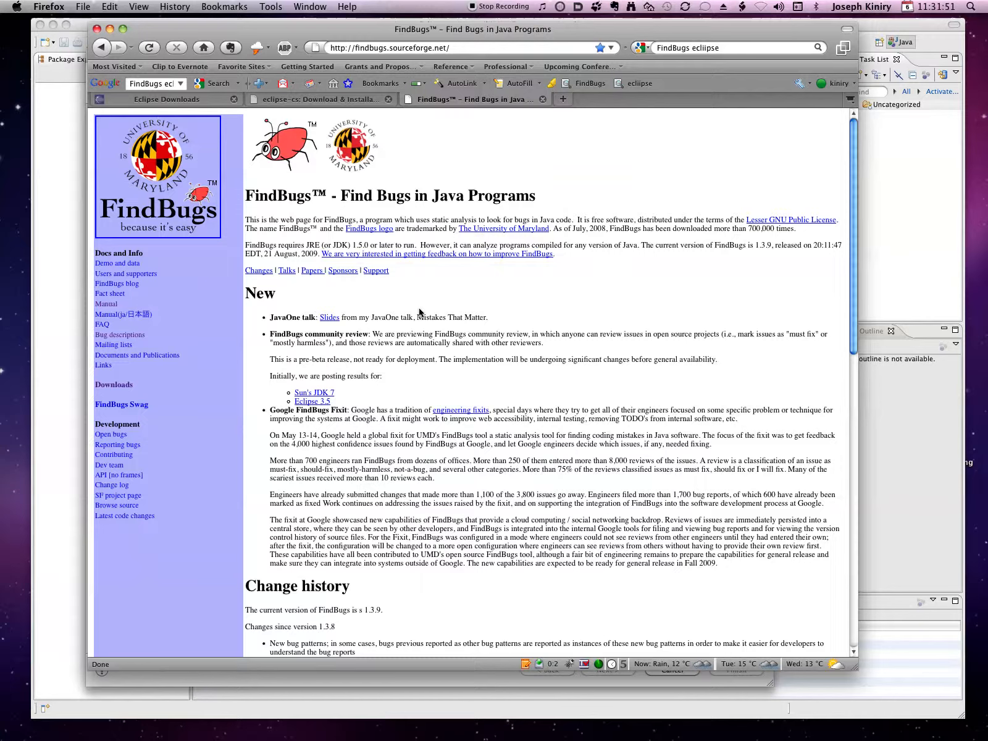
click(113, 385)
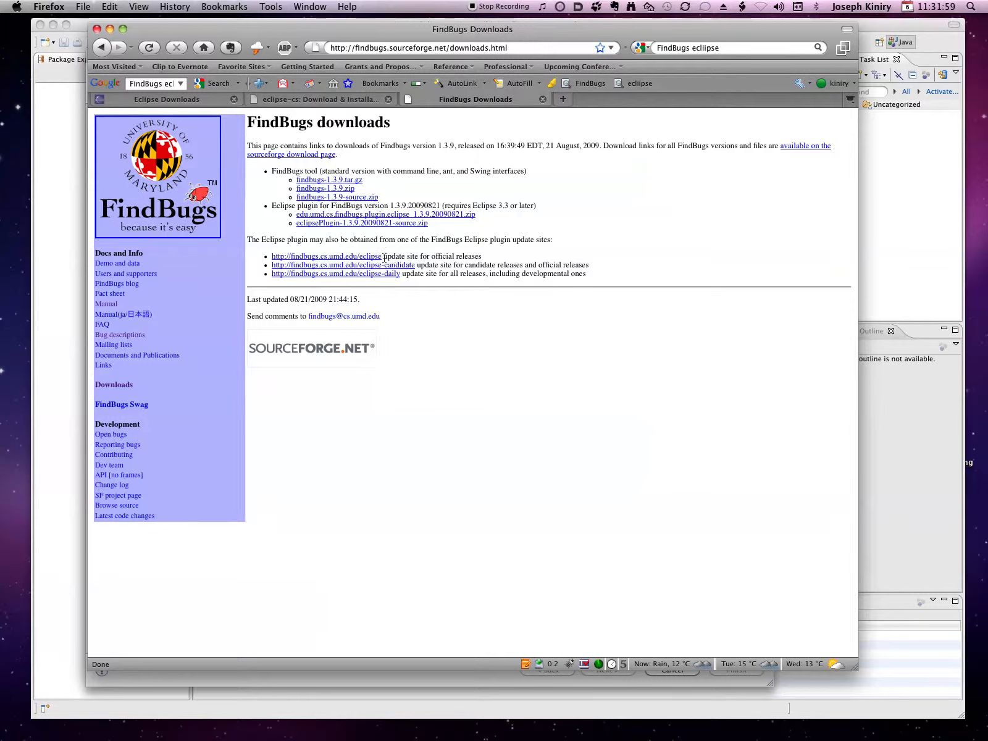
drag(381, 256, 278, 262)
key(super+c)
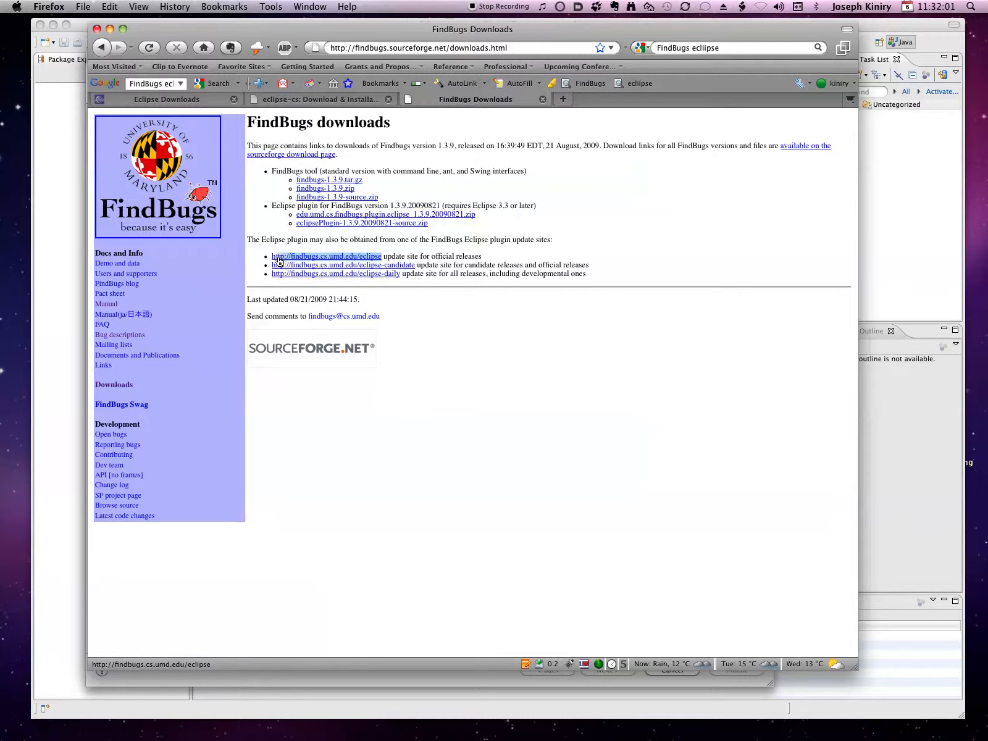
key(super+Tab)
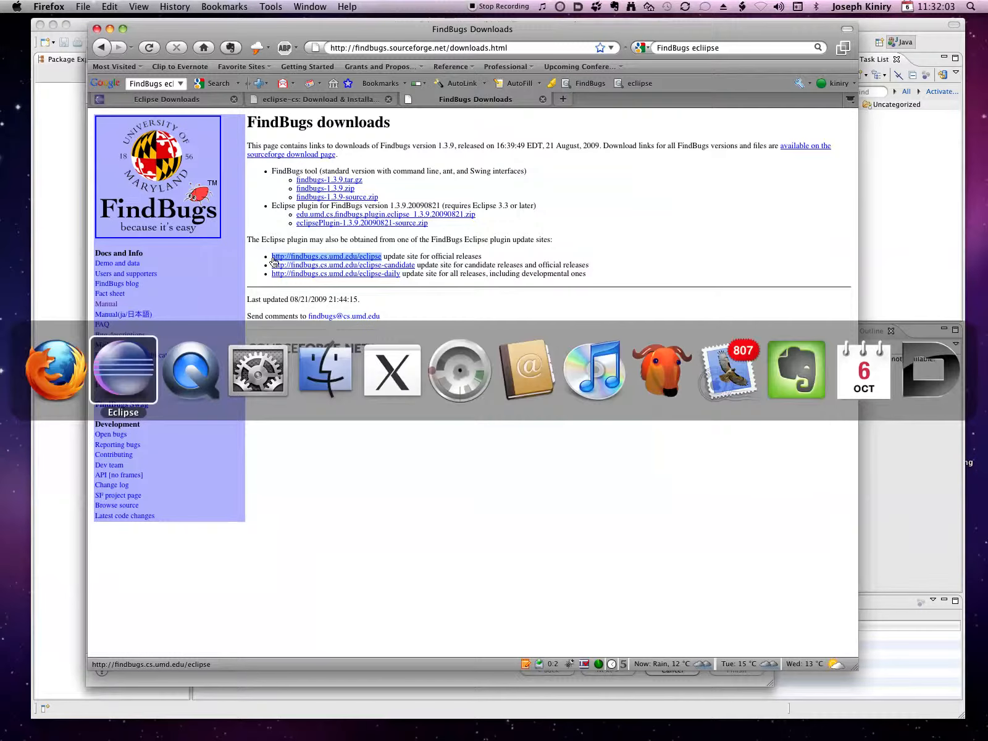
click(748, 126)
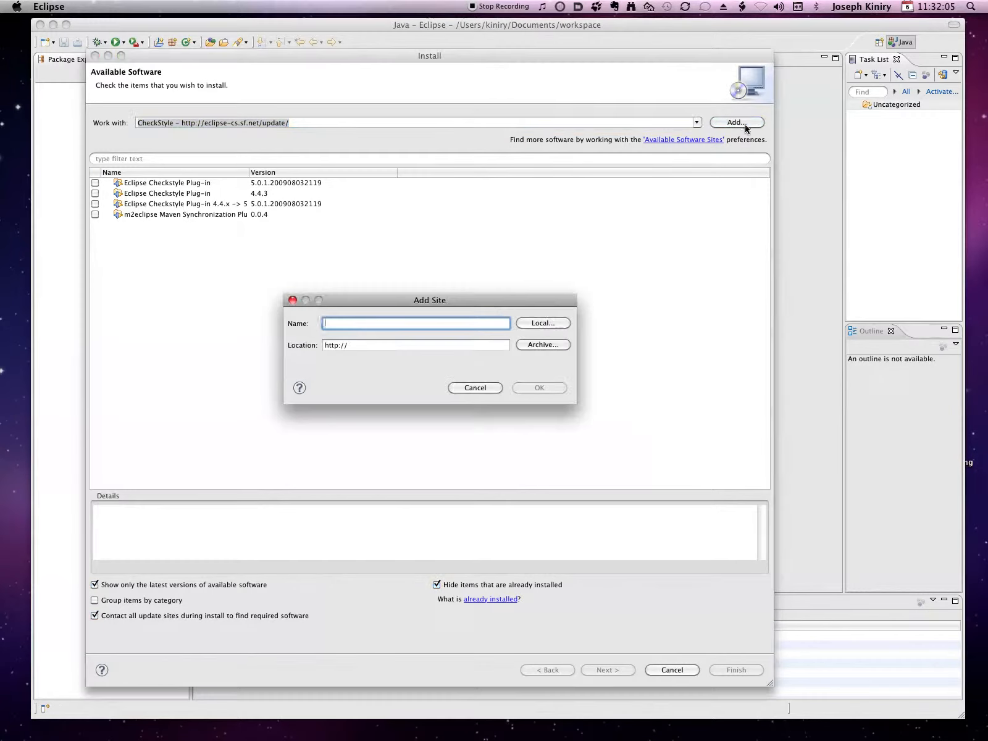
text(FindBugs)
key(Tab)
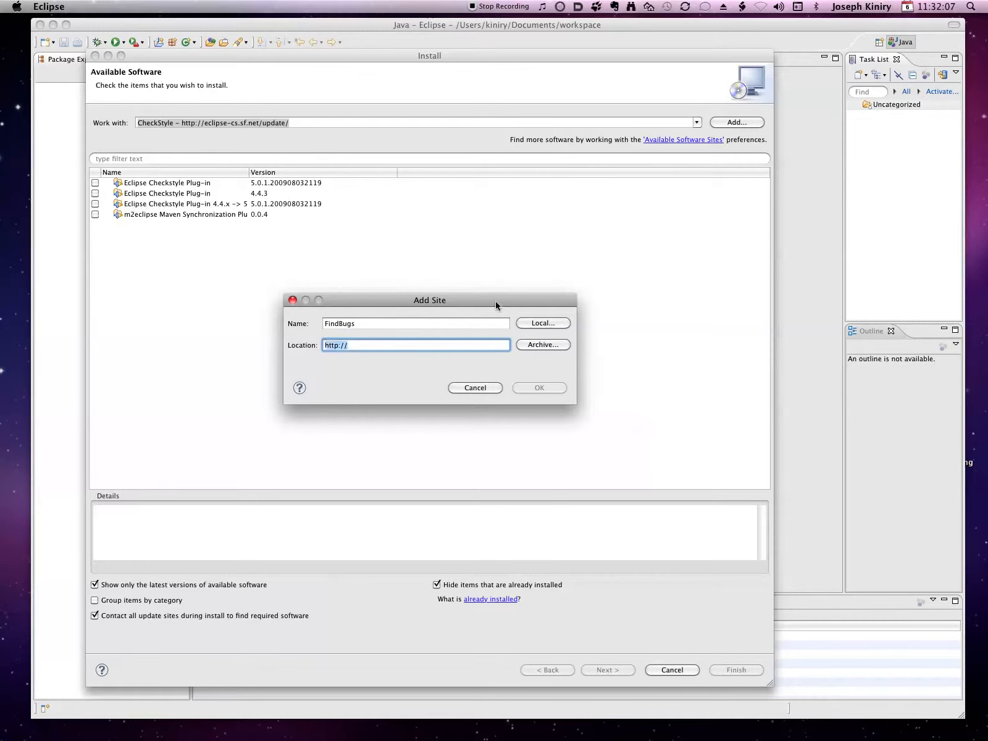
key(super+v)
click(523, 390)
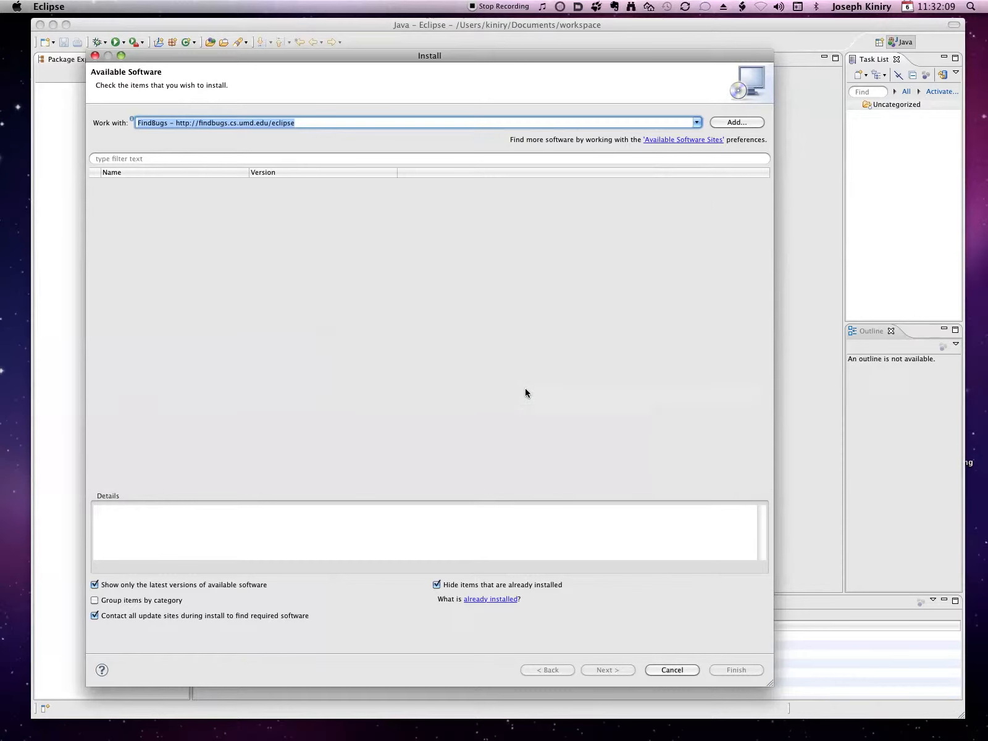
key(super+Tab)
key(super+t)
key(super+k)
text(PMD eclipse)
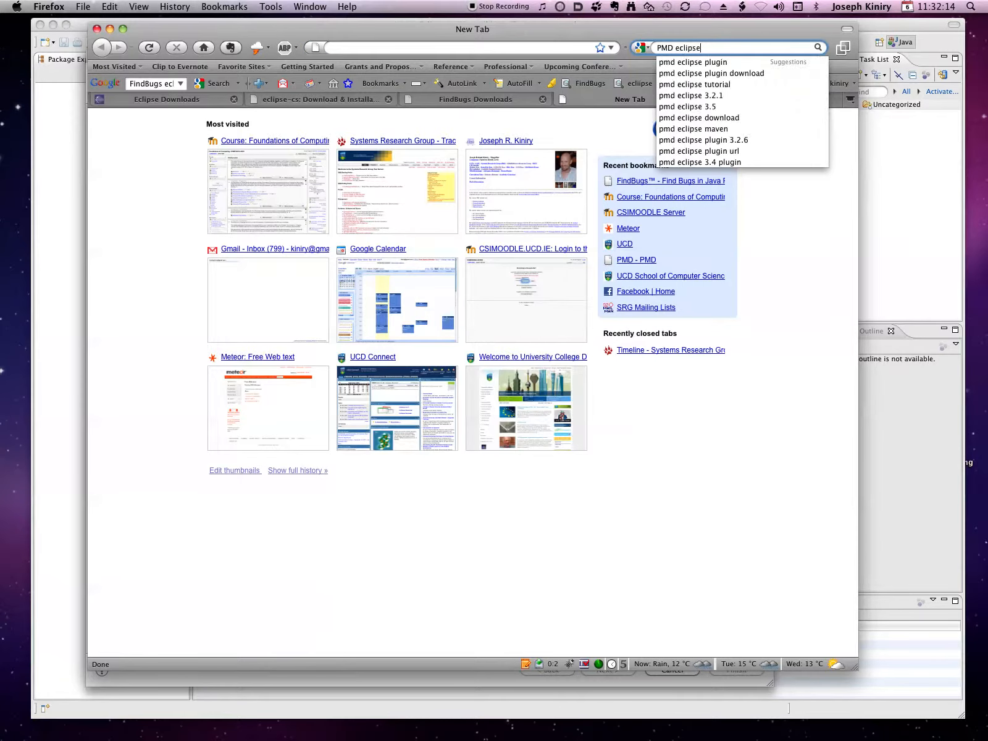
key(Return)
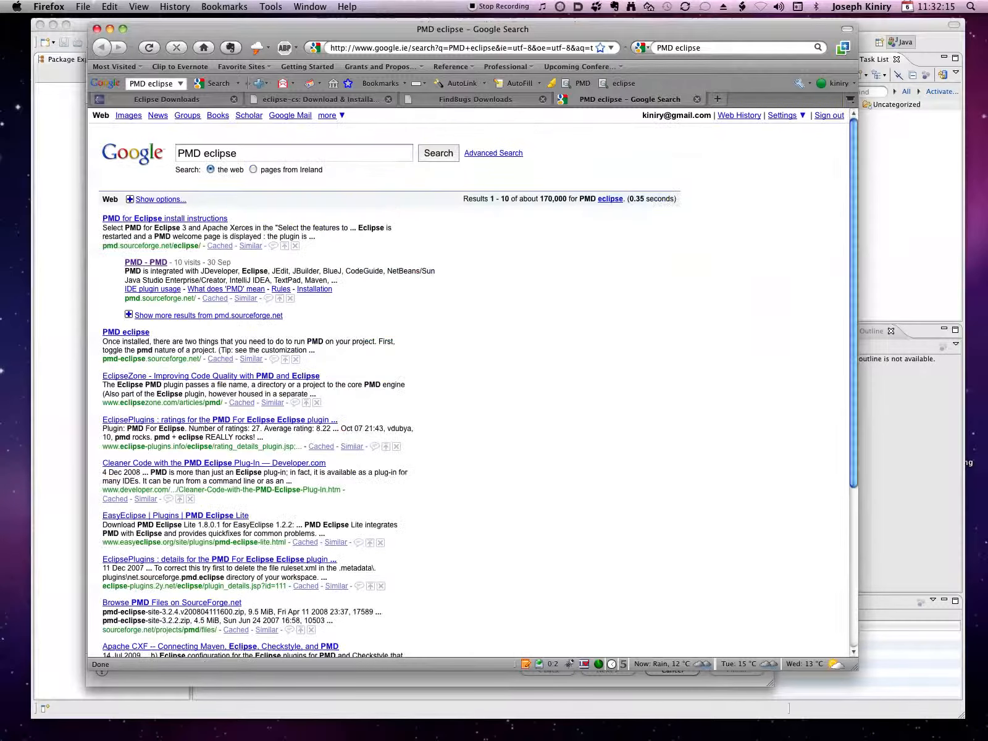
click(181, 219)
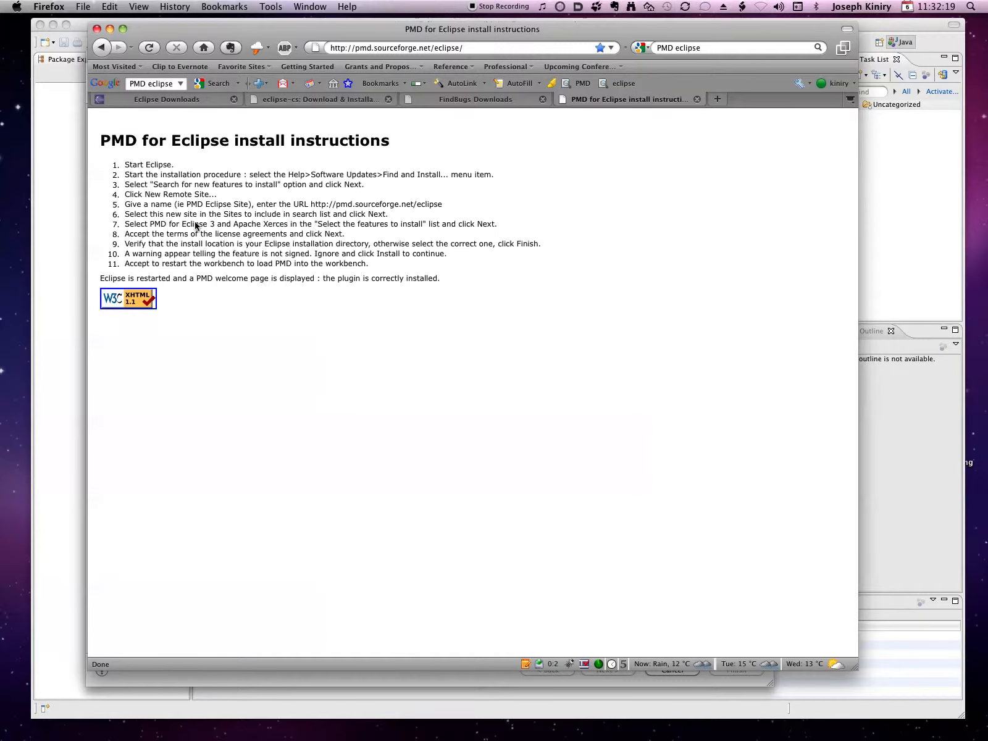
drag(312, 204, 446, 211)
key(super+c)
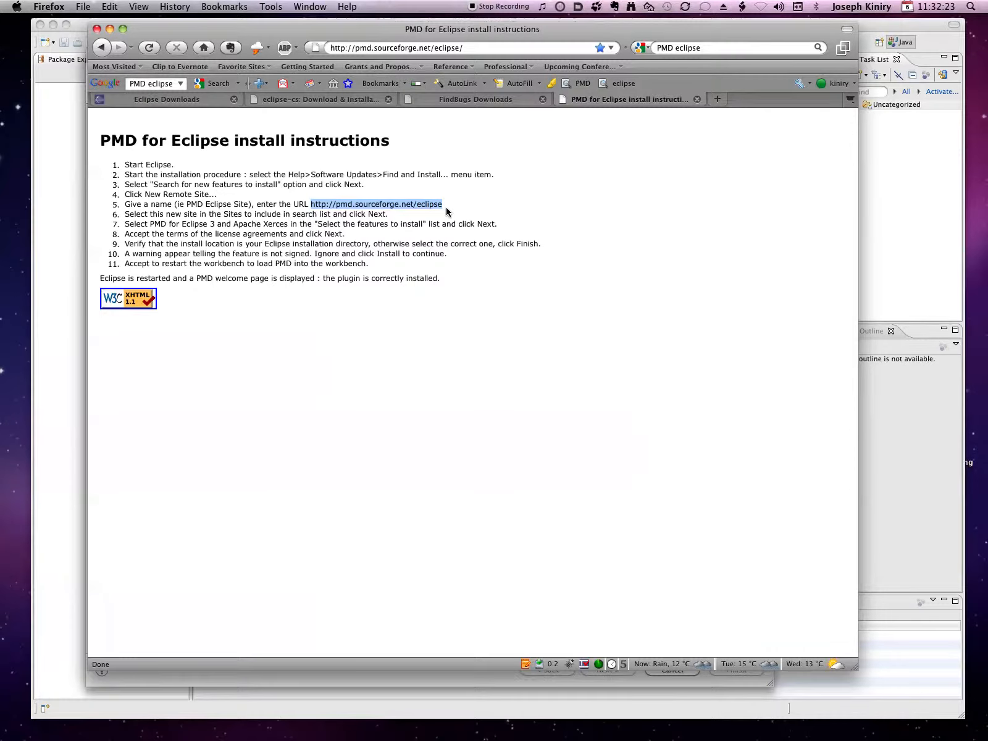
key(super+Tab)
click(724, 122)
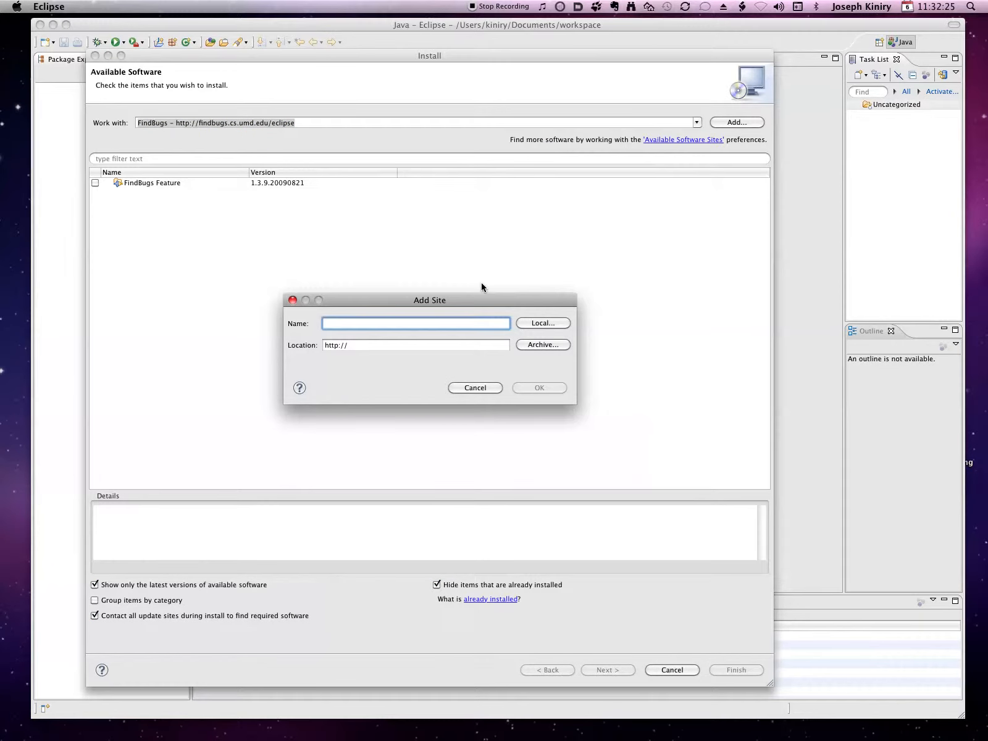
text(PMD)
key(Tab)
key(super+v)
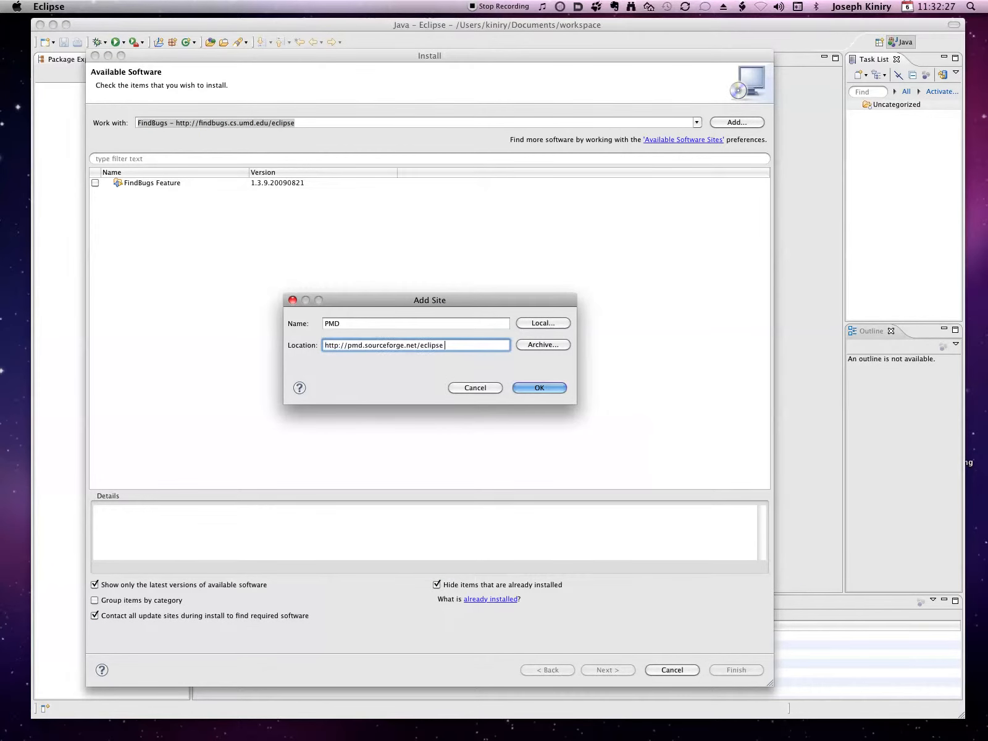
click(538, 388)
key(super+Tab)
key(super+t)
key(super+k)
text(Metrics e)
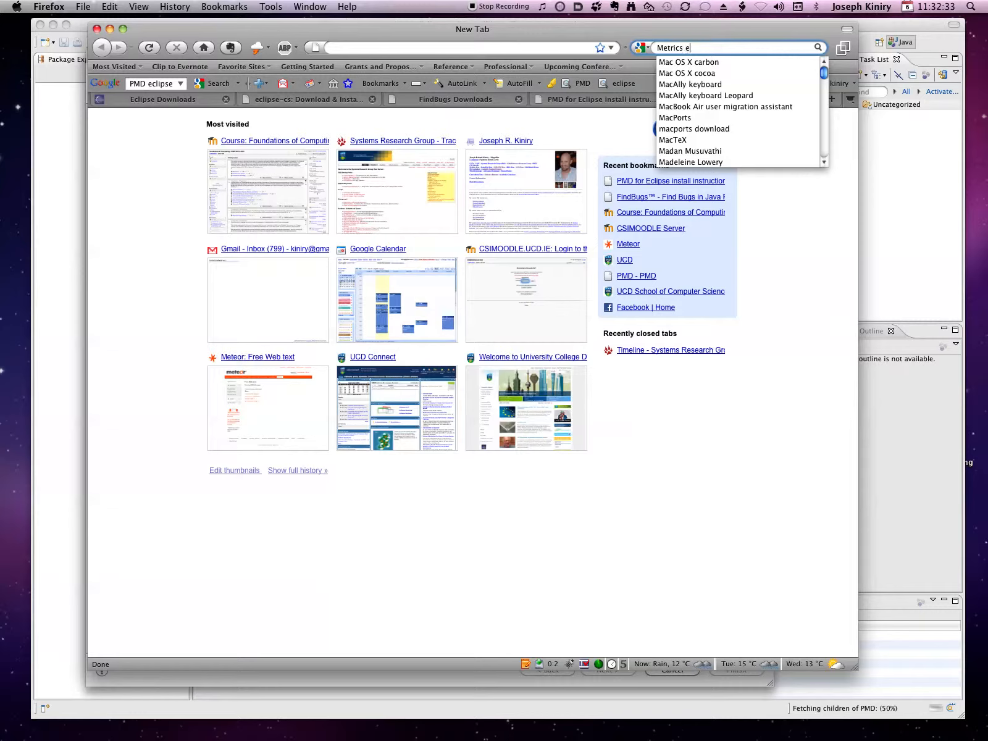
text(clipse)
key(Return)
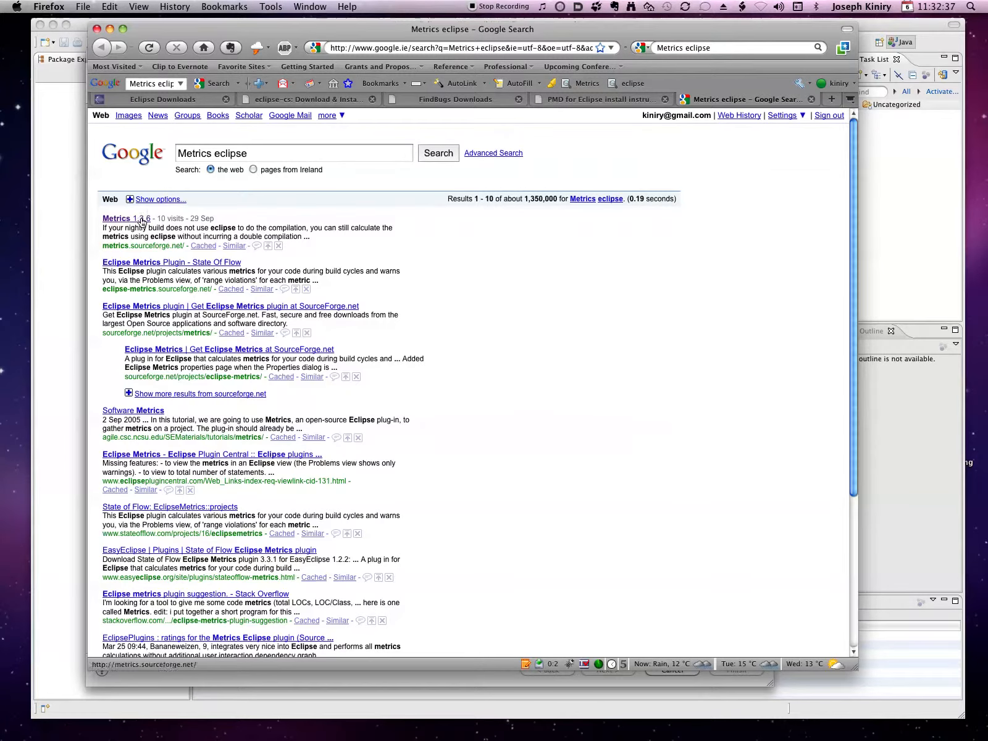
click(142, 221)
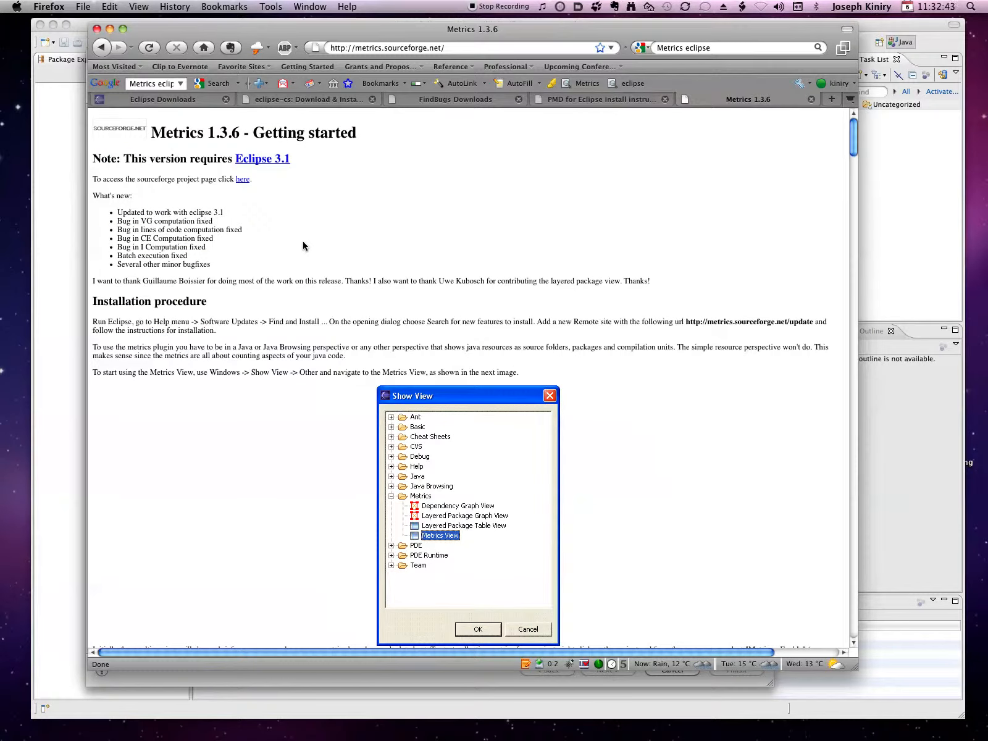
drag(687, 324, 814, 322)
key(super+c)
key(super+Tab)
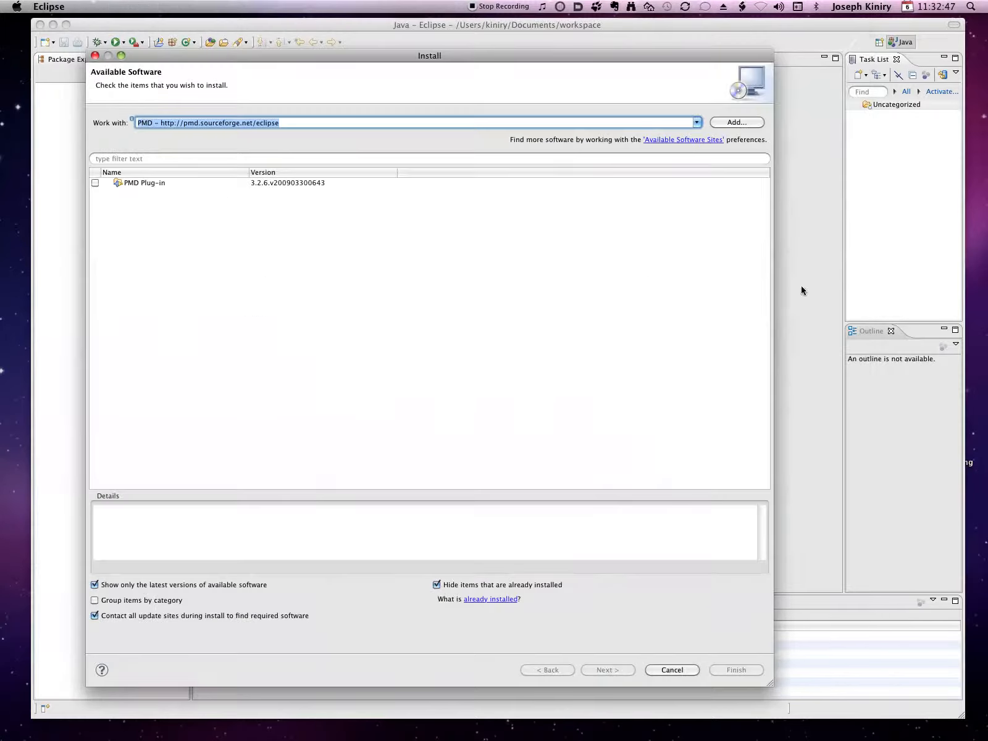
click(736, 123)
text(Metrics)
key(Tab)
key(super+v)
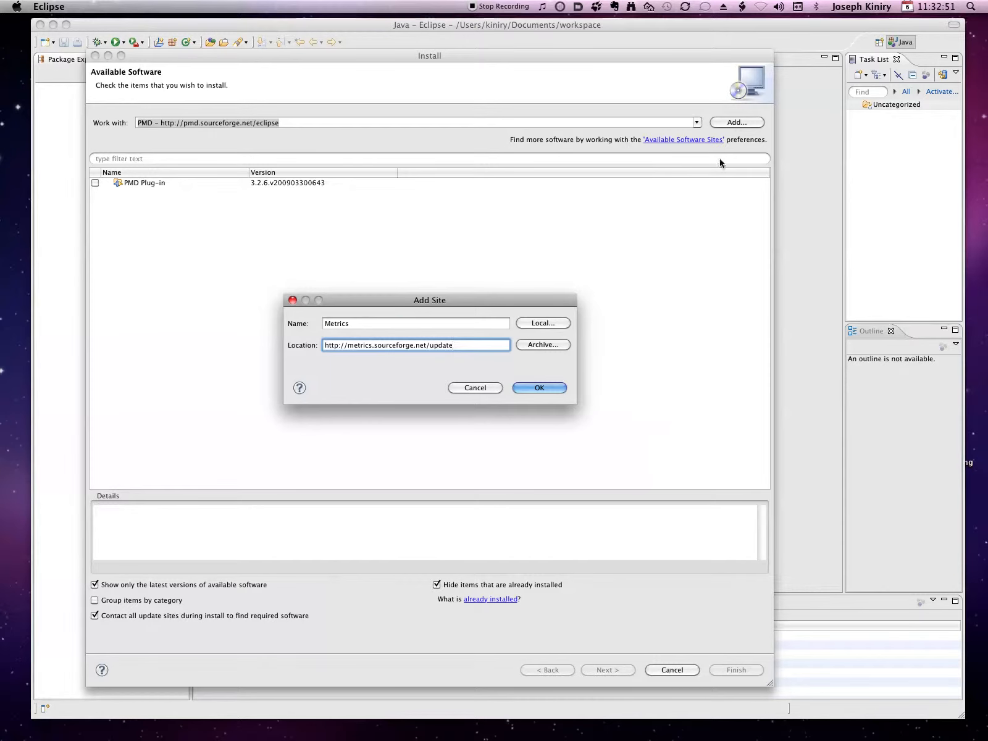
click(521, 387)
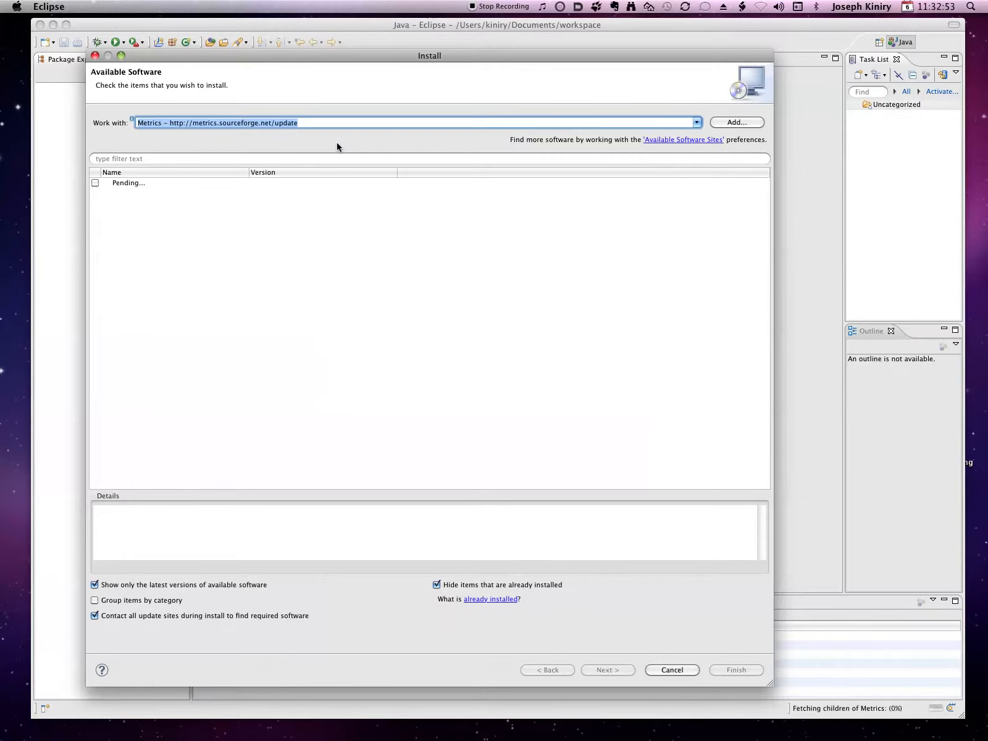
Show the software from all available sites and widen the Name column so the full names are readable
click(697, 123)
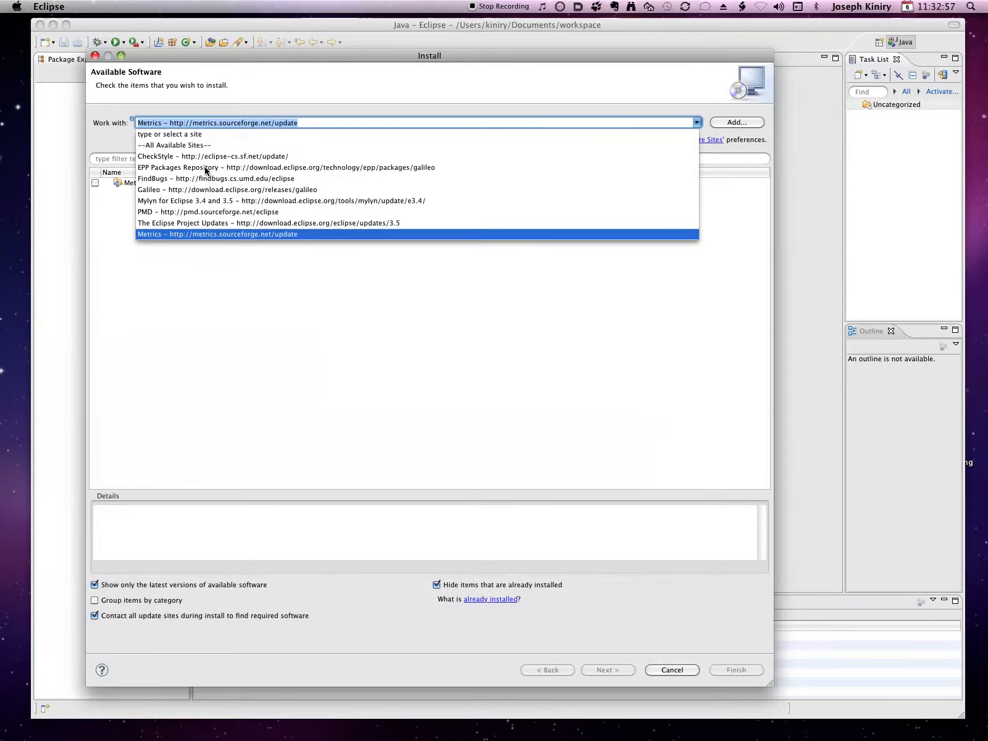
click(181, 145)
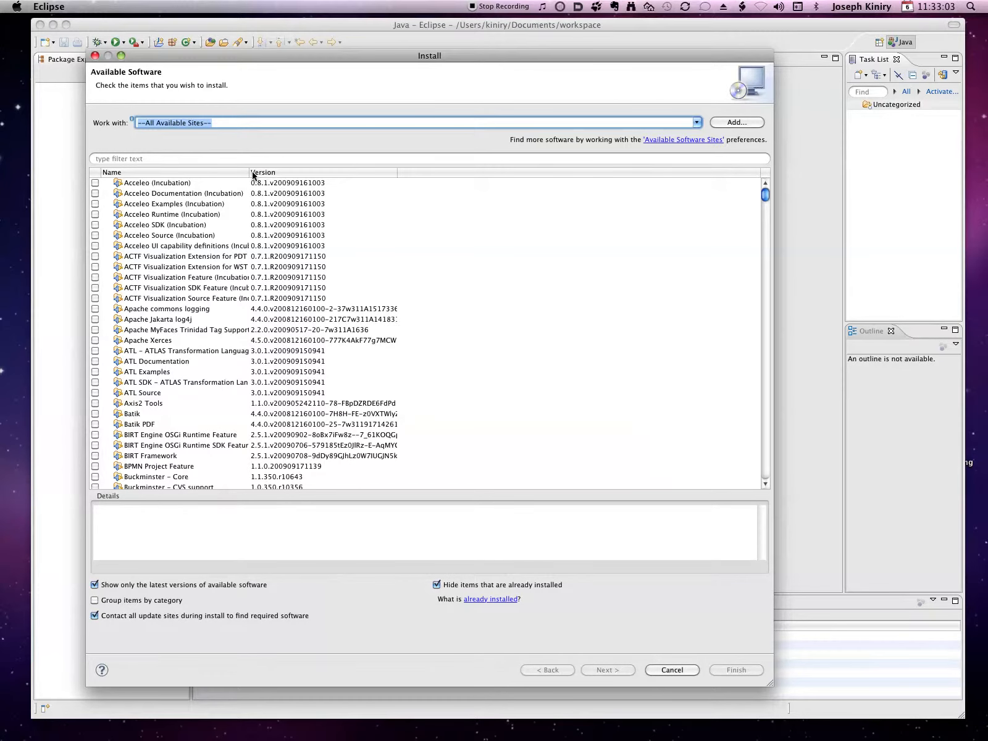
drag(249, 172, 369, 172)
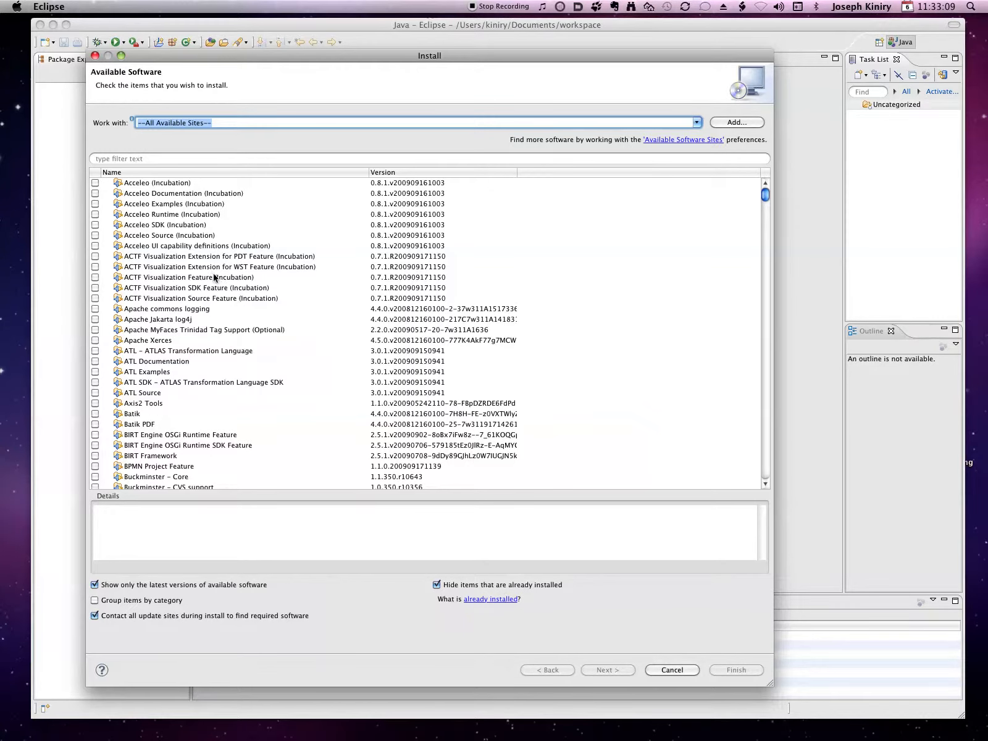
Filter the available software by "check" and mark Eclipse Checkstyle Plug-in version 5.0.1.200908032119 for installation
scroll(254, 408, down, 20)
scroll(254, 409, down, 20)
scroll(254, 409, down, 20)
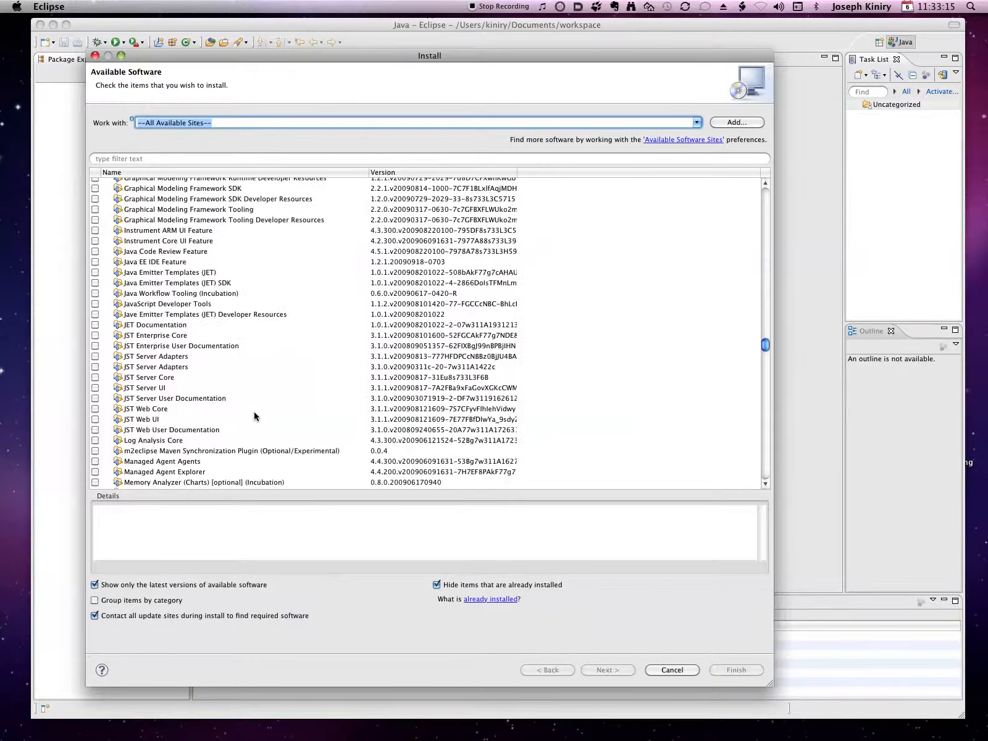
scroll(253, 416, down, 7)
scroll(254, 417, down, 20)
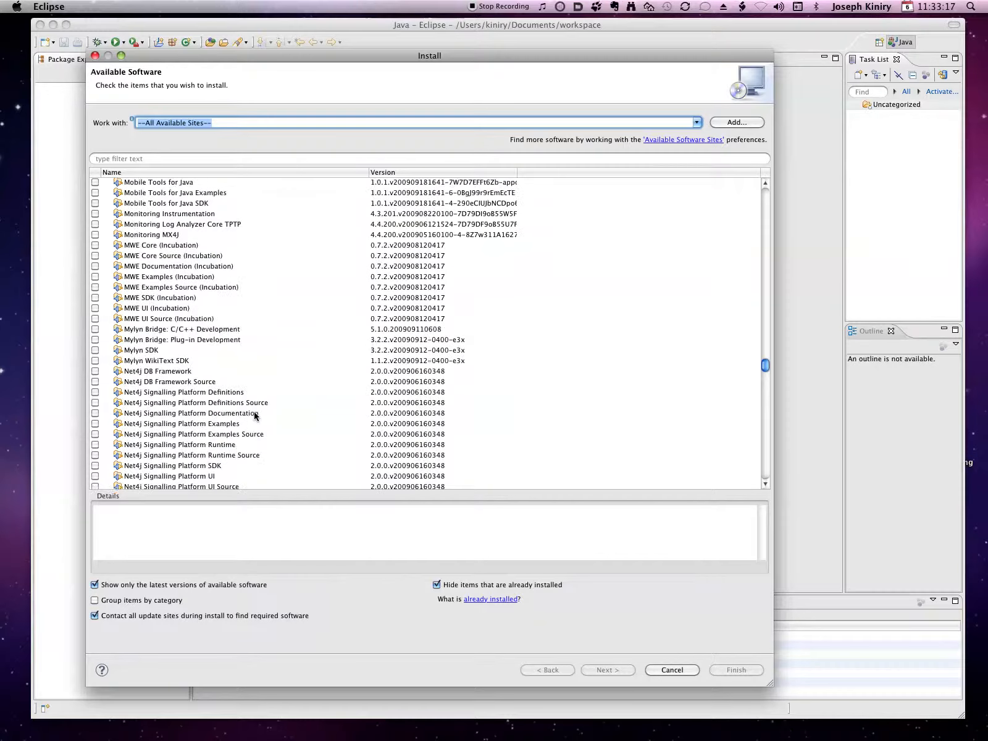
scroll(255, 416, down, 20)
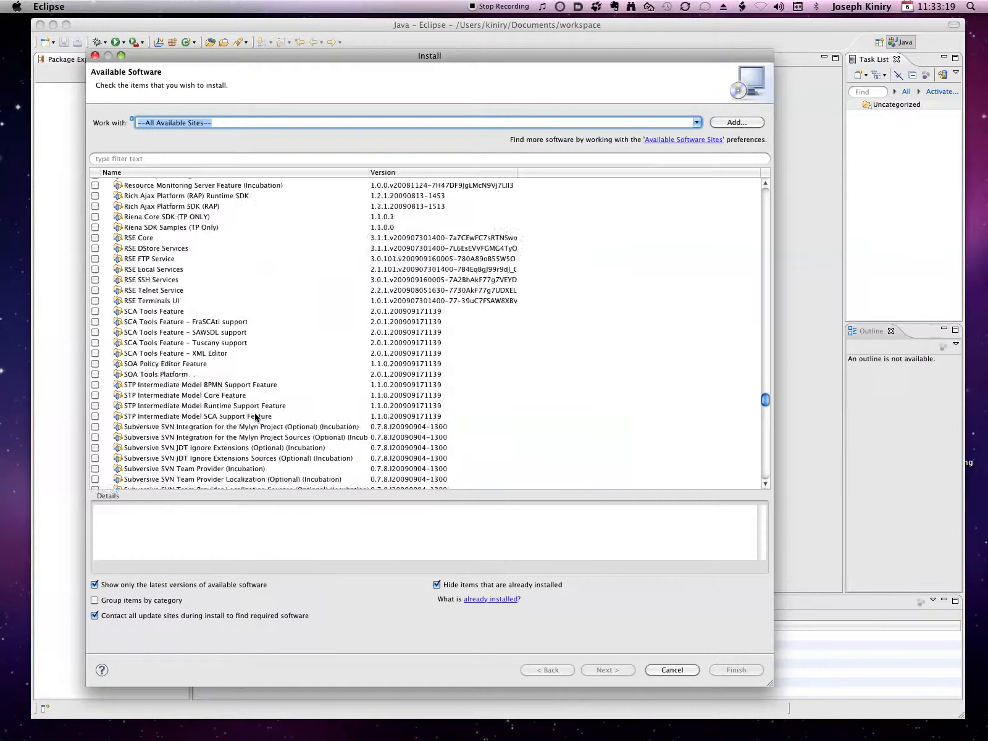
scroll(254, 413, down, 20)
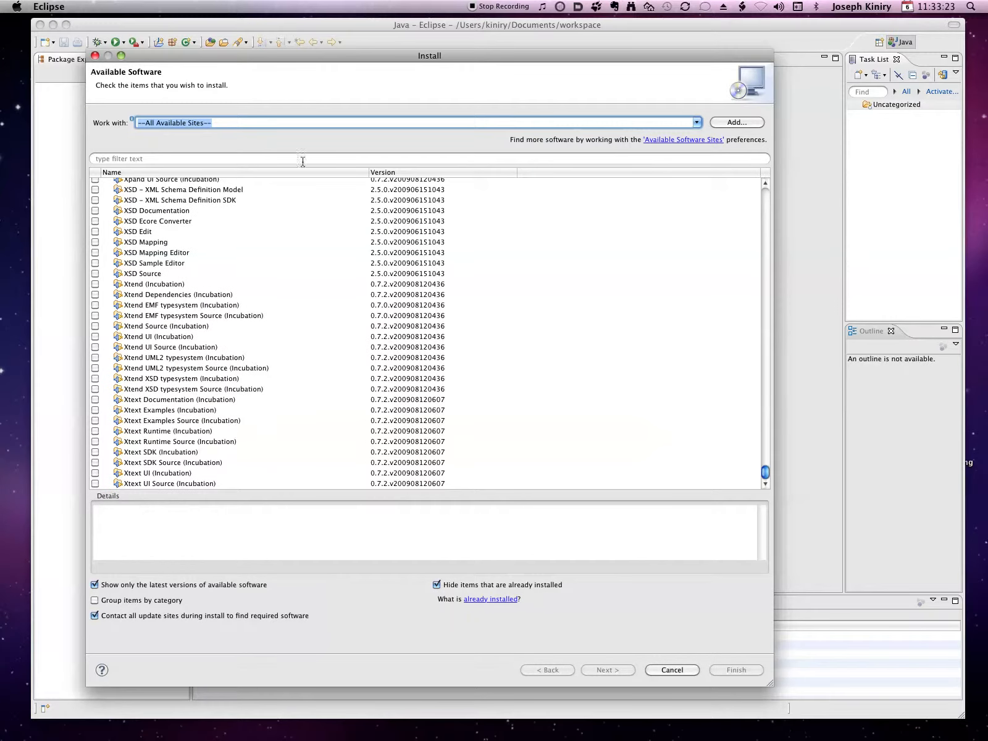
click(214, 160)
text(check)
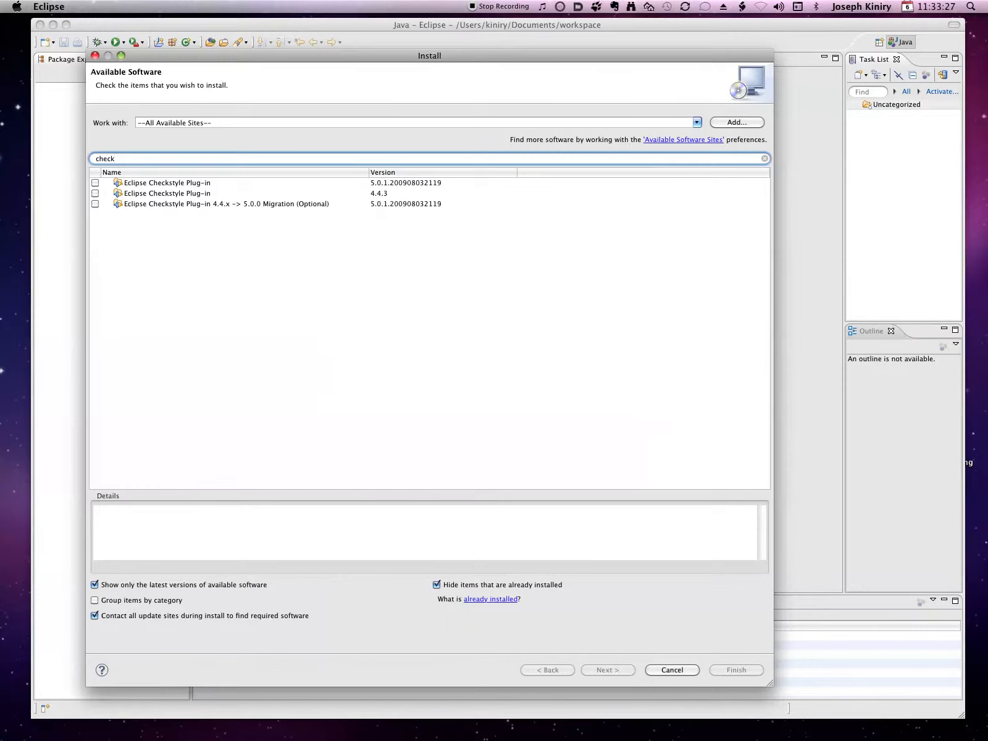
click(96, 182)
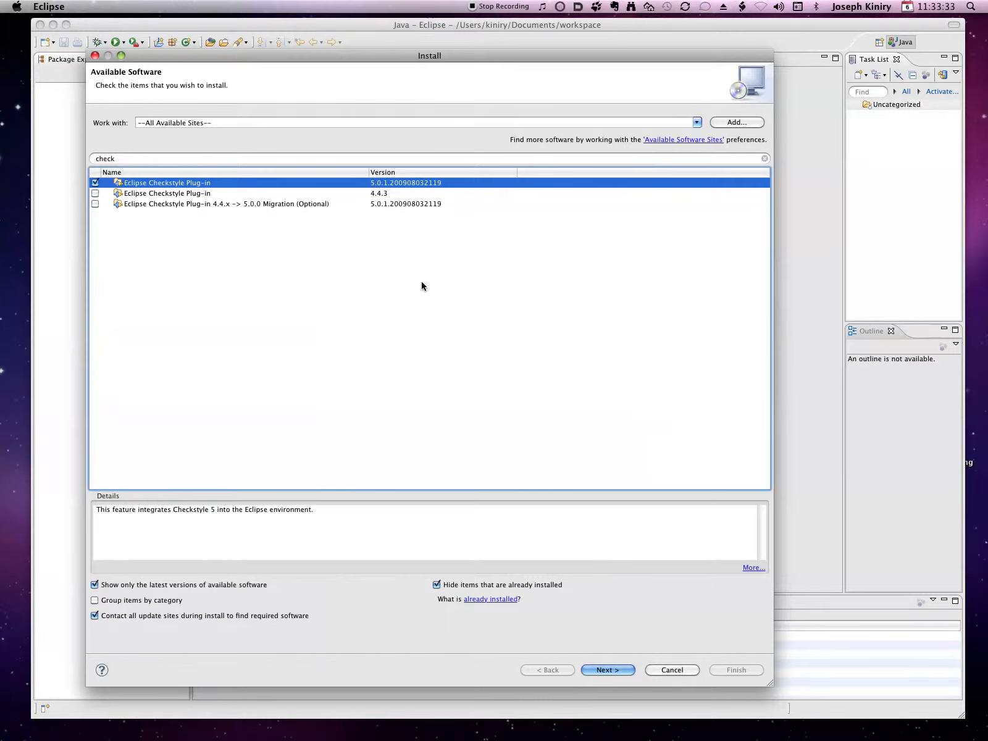
Filter the available software by "findbugs" and mark FindBugs Feature for installation
click(224, 159)
text(findbugs)
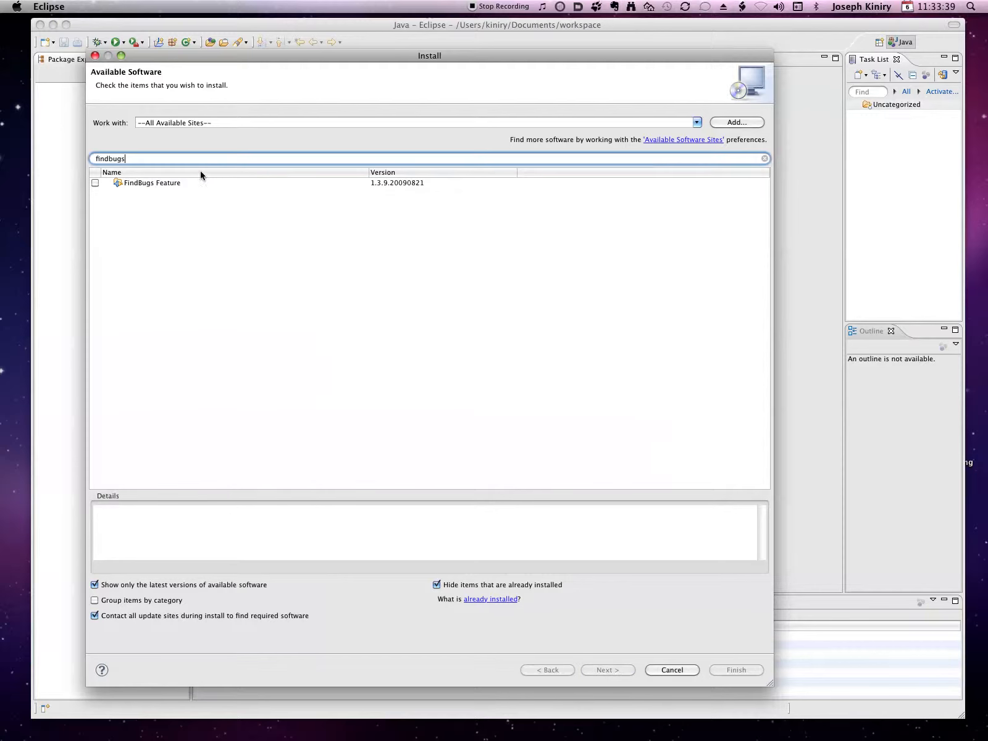
click(96, 183)
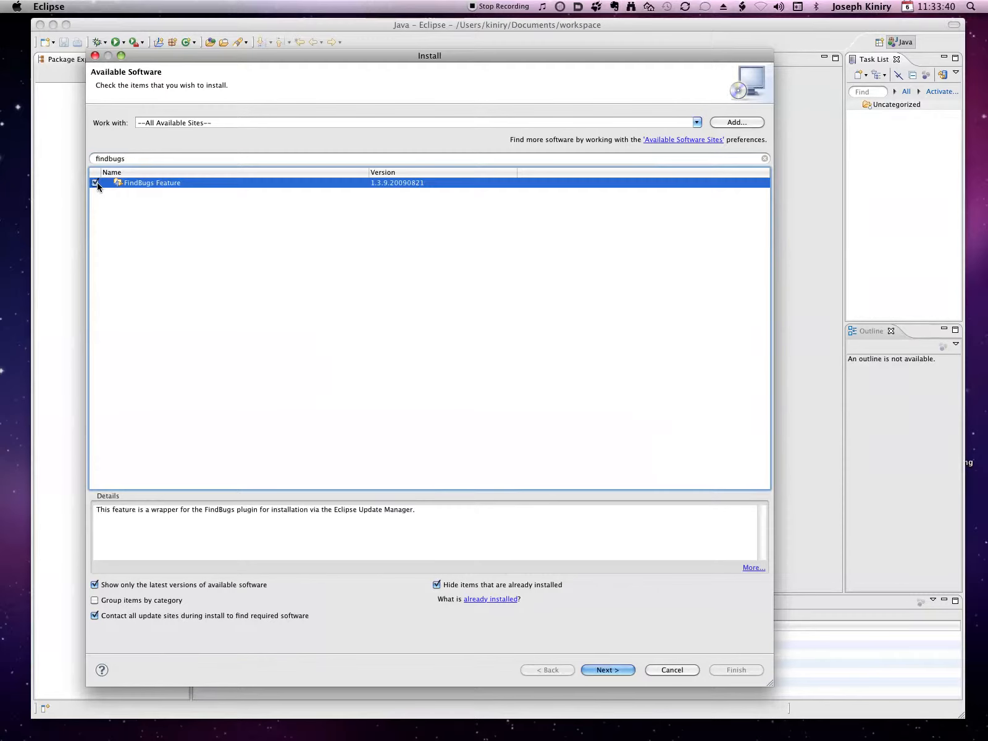
Filter the available software by "PMD" and mark PMD Plug-in for installation
click(152, 159)
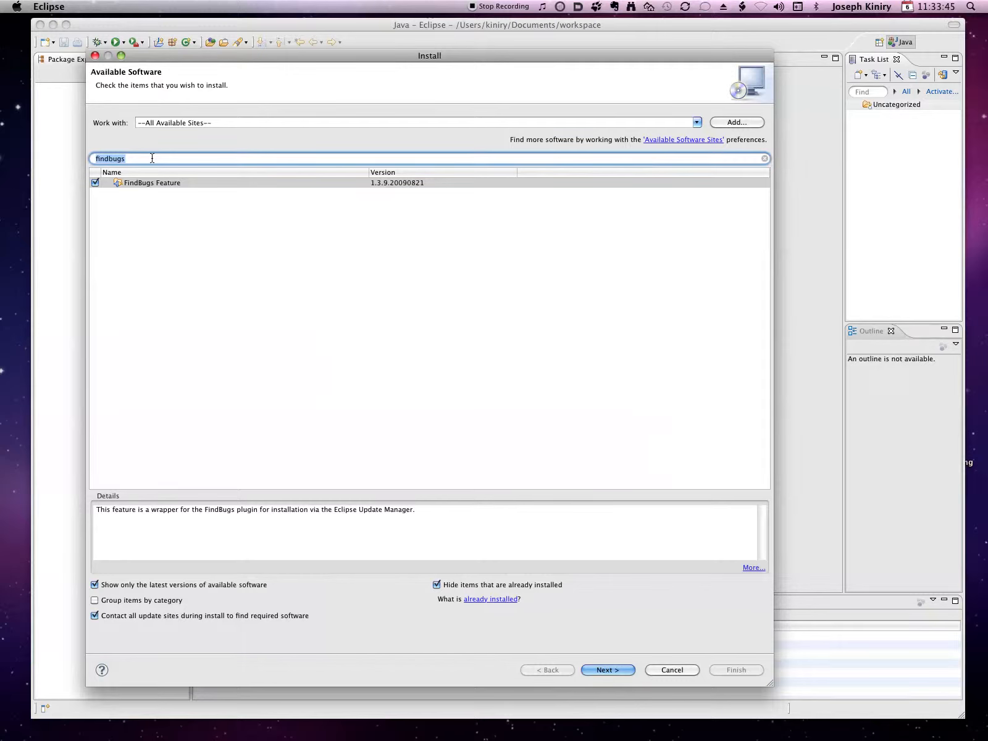
text(PMD)
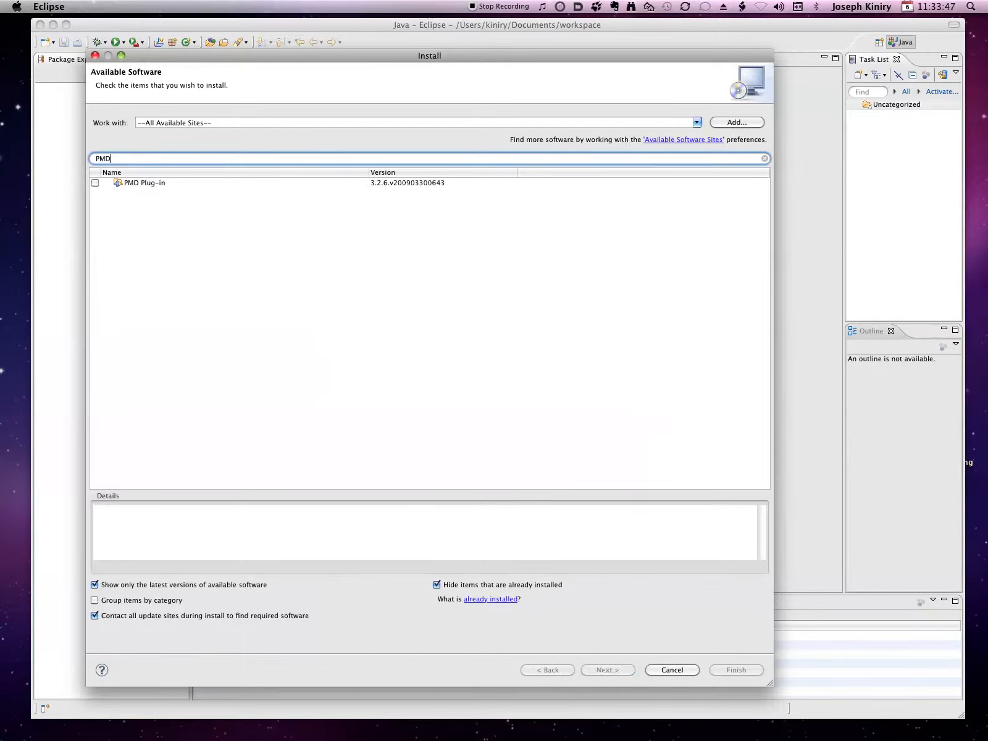
click(96, 183)
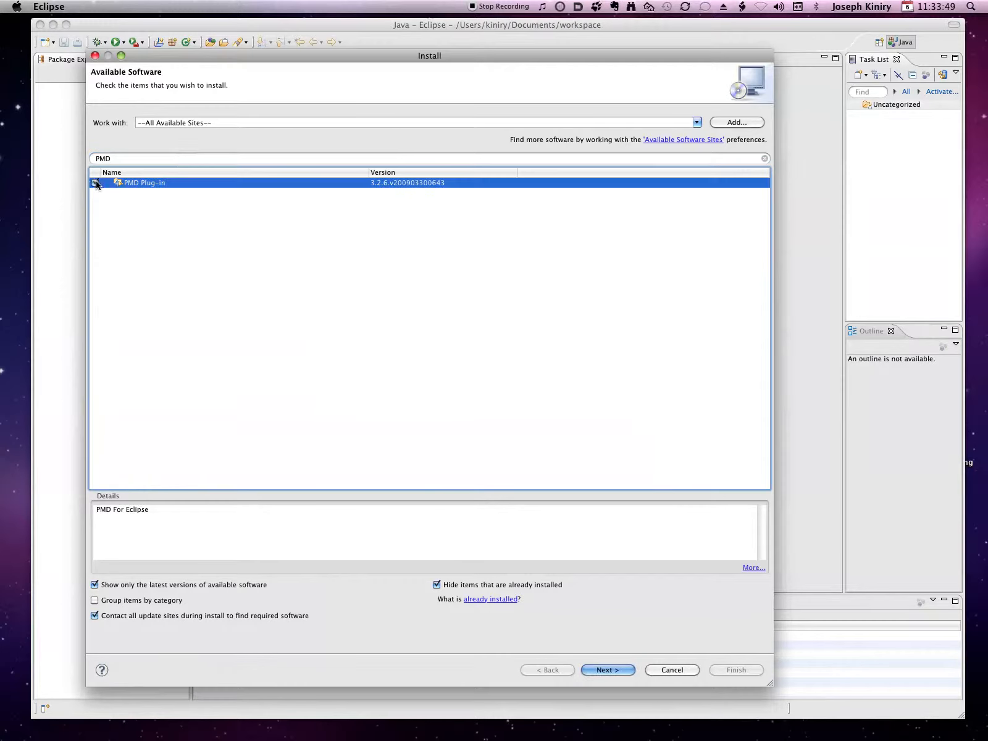
Filter the available software by "metrics" and mark Metrics plugin for Eclipse for installation
click(177, 161)
text(metrics)
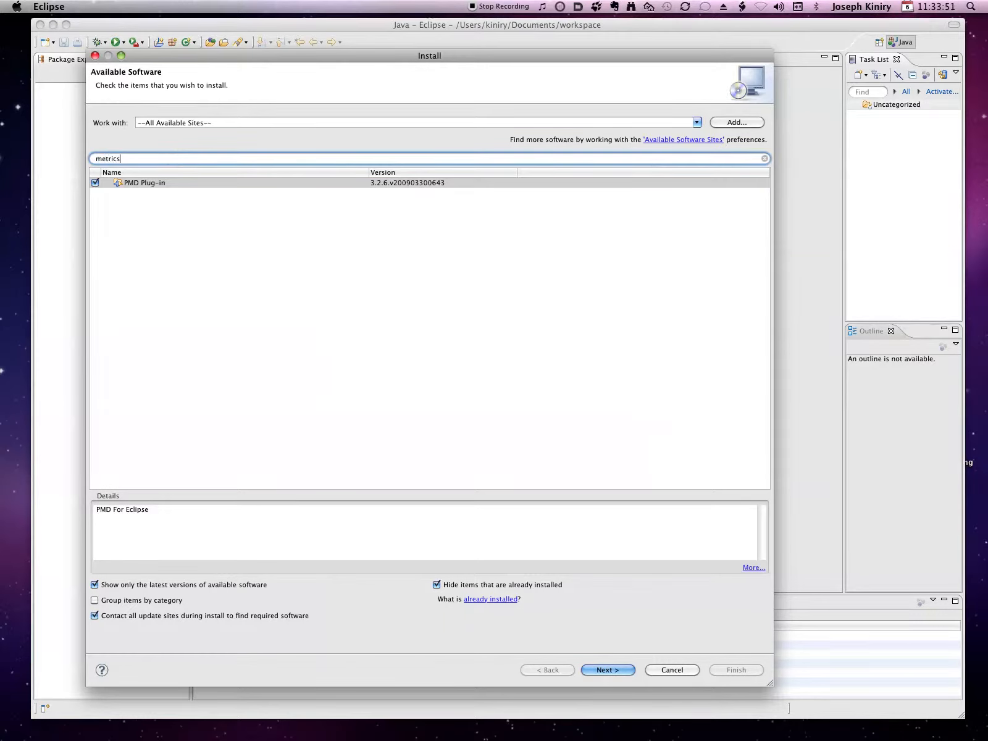
click(95, 182)
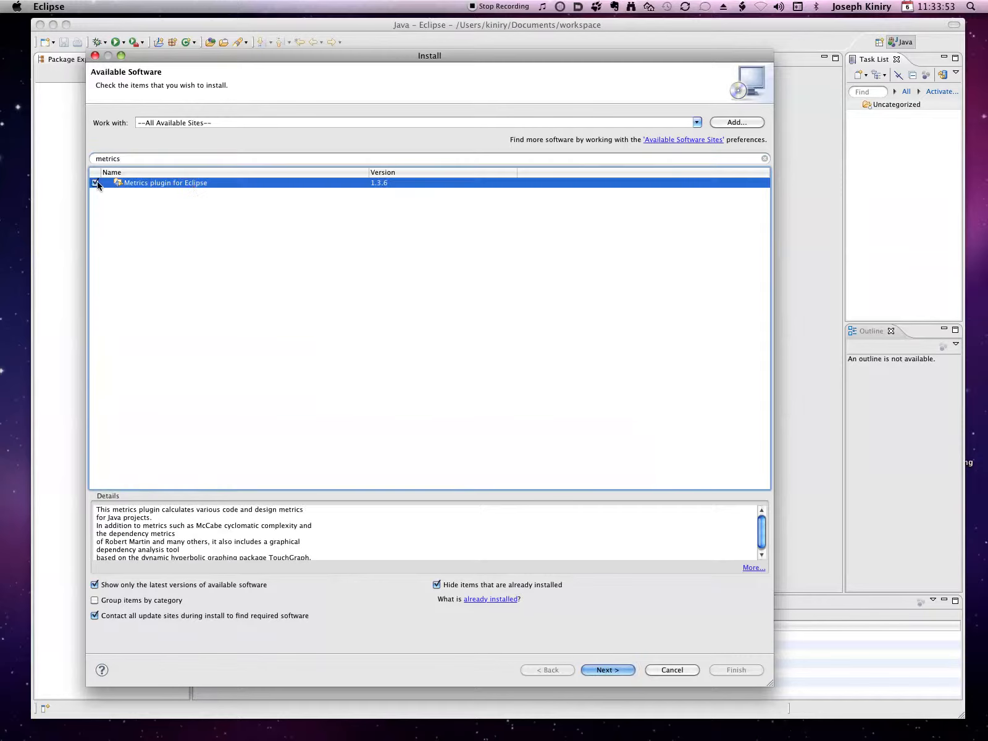
Clear the software filter and proceed to the install details, widening the Version column to review the marked plug-ins
click(764, 158)
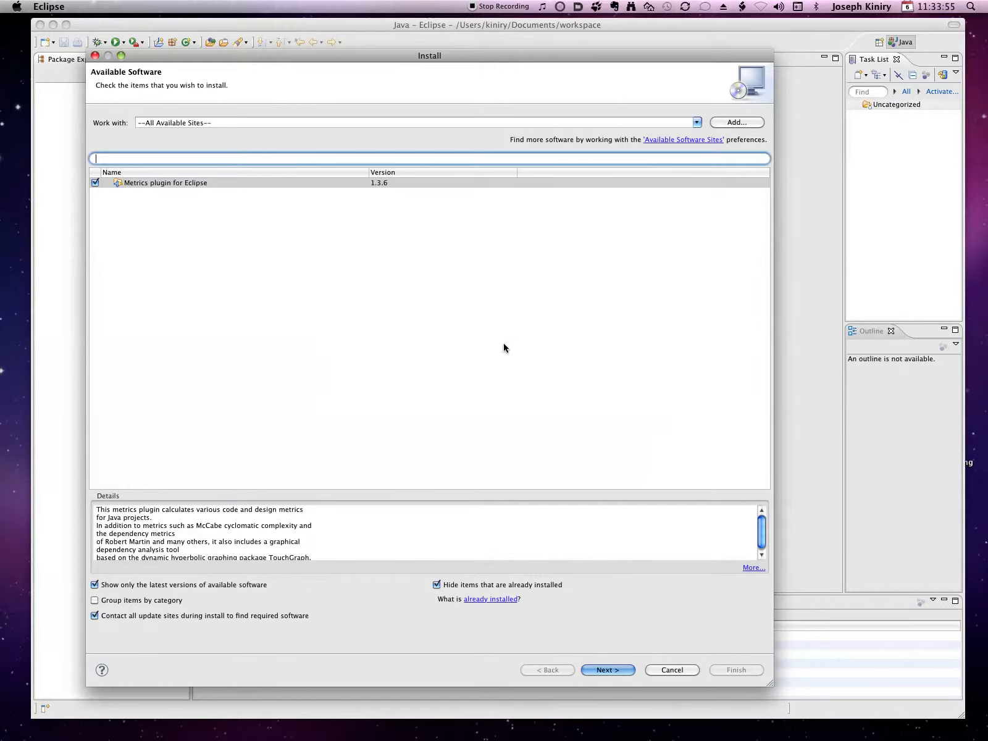
drag(767, 350, 764, 217)
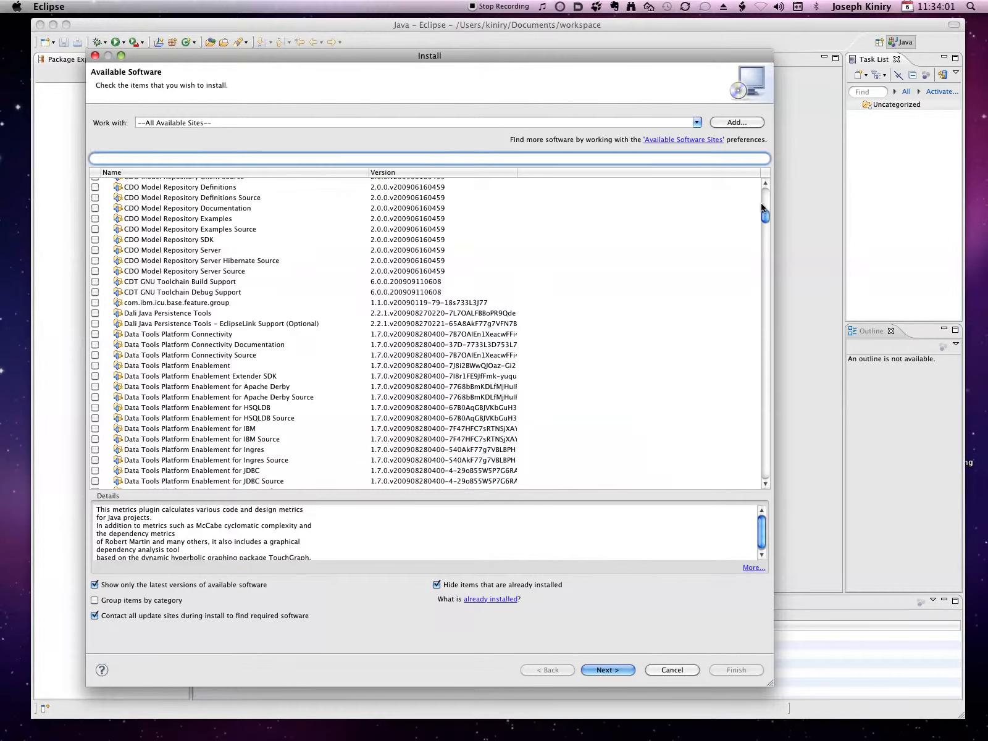
scroll(599, 278, down, 10)
scroll(466, 277, down, 15)
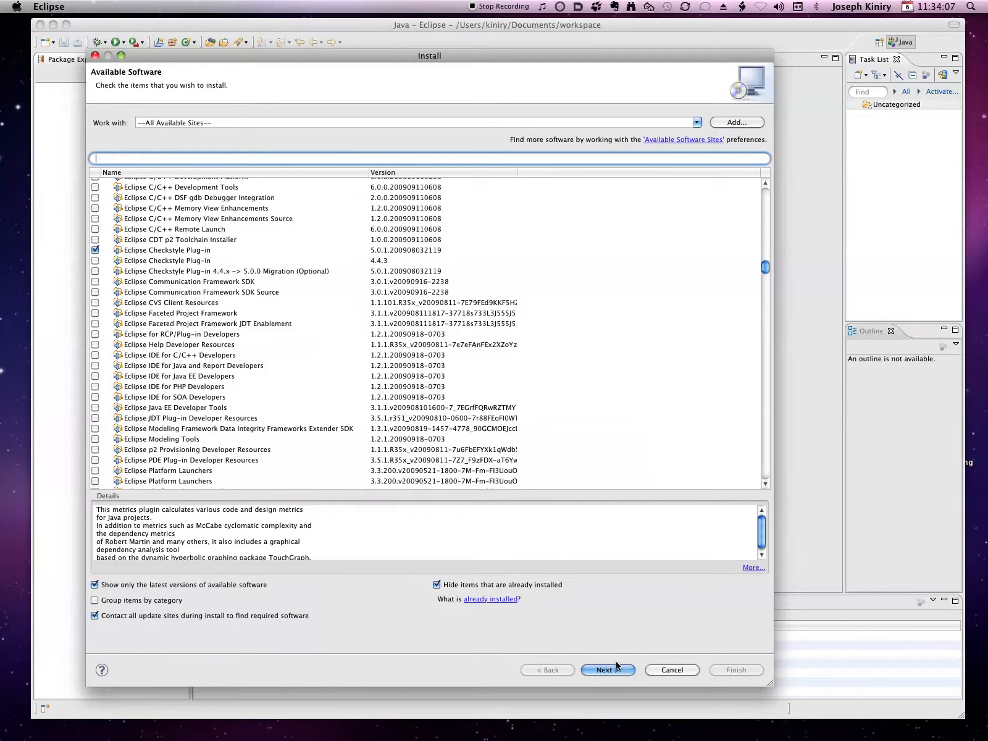
click(618, 671)
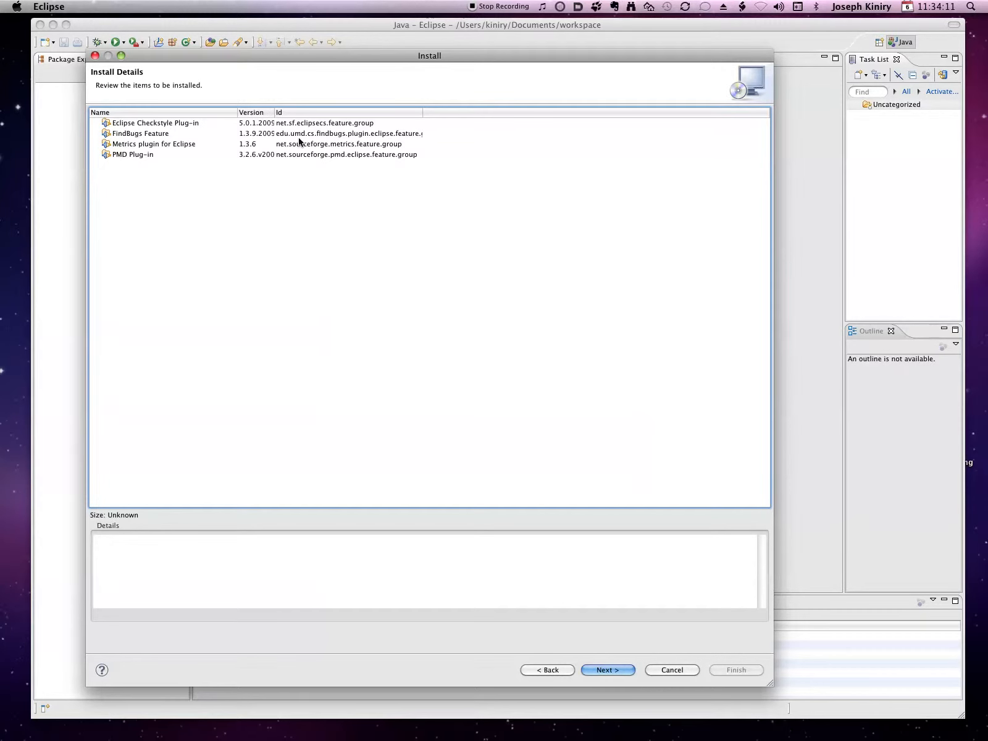
drag(274, 113, 349, 113)
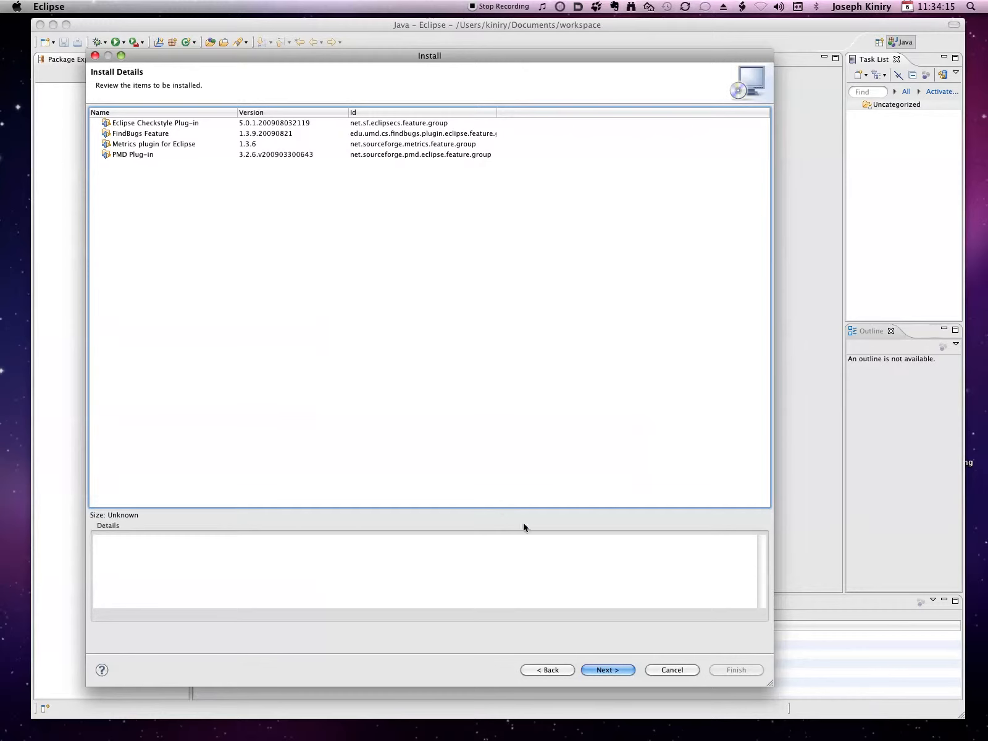
Accept the license agreements and install the marked plug-ins, allowing the unsigned content
click(617, 667)
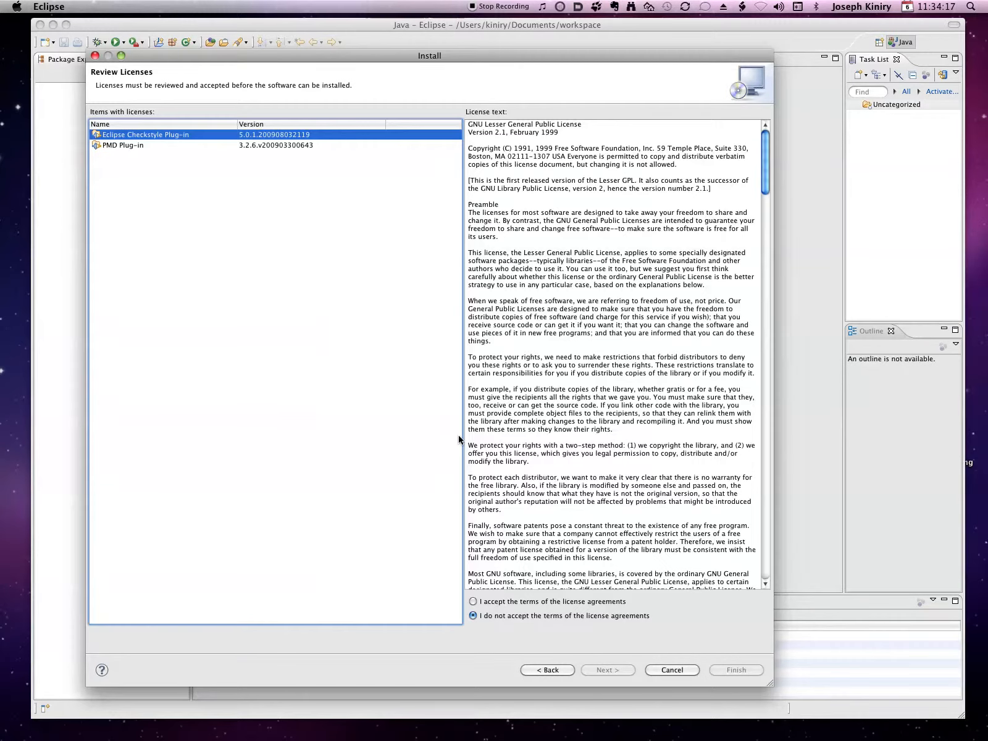
click(532, 600)
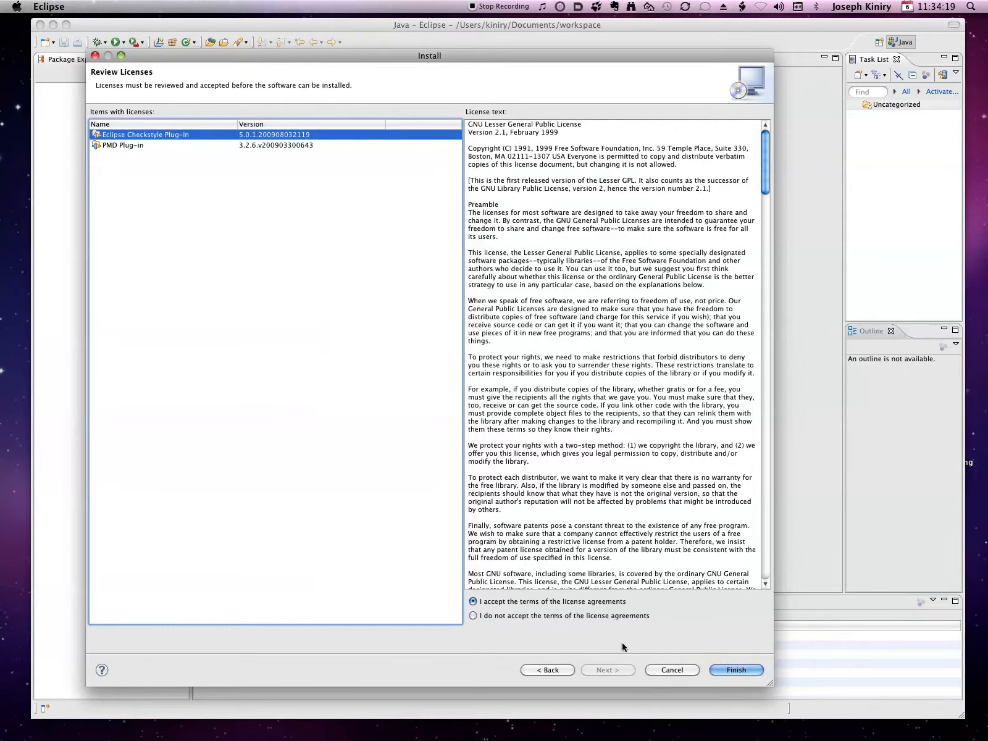
click(729, 671)
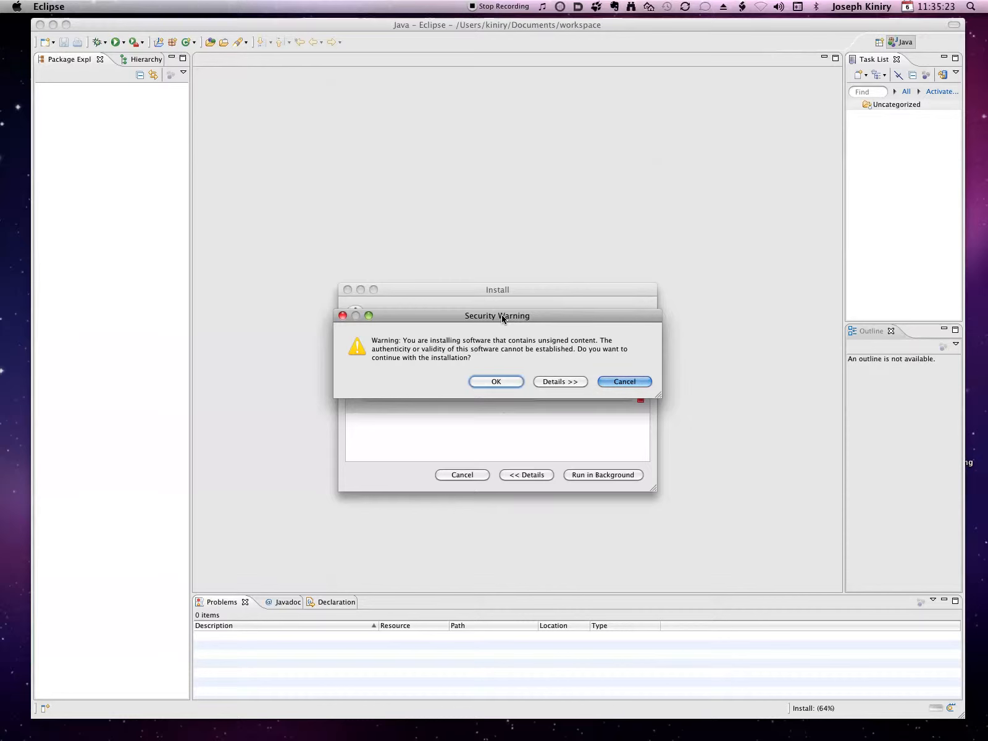
click(509, 382)
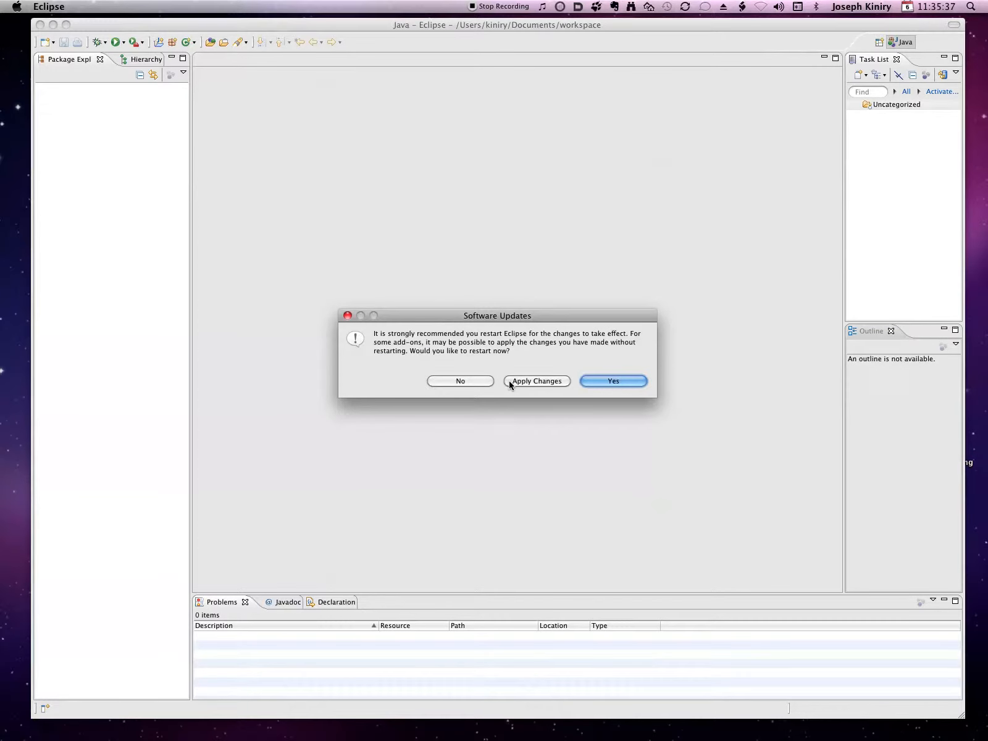
Restart Eclipse with the proposed Documents/workspace folder as workspace, hiding the browser and bringing the Eclipse window to the front
click(590, 379)
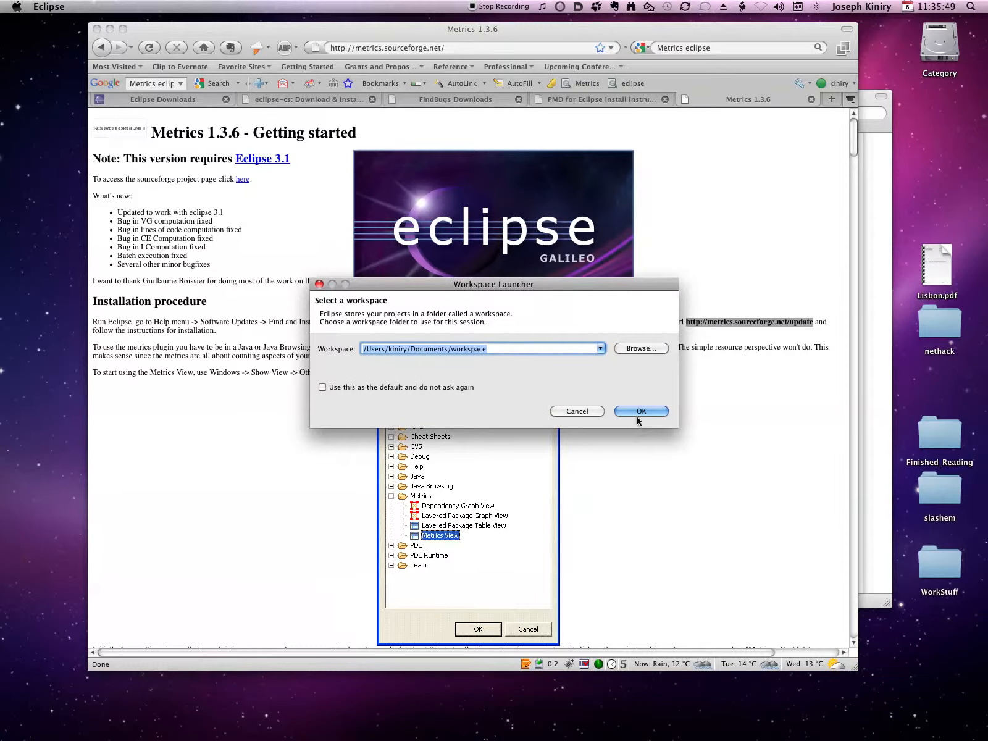
click(638, 411)
click(636, 439)
key(super+h)
click(636, 439)
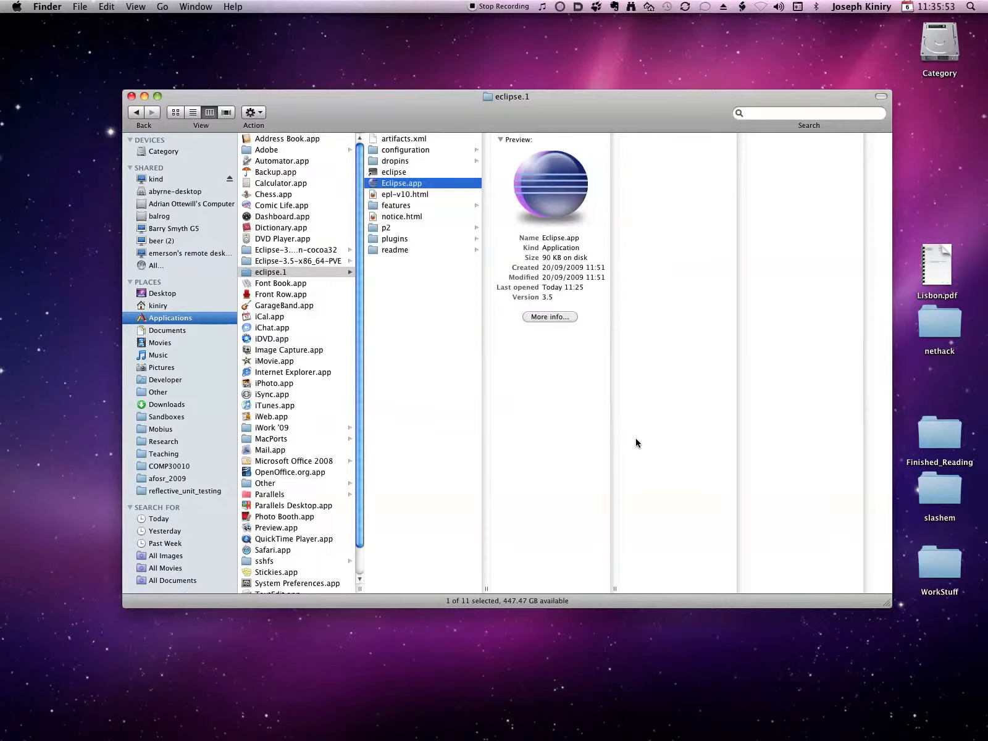
click(537, 25)
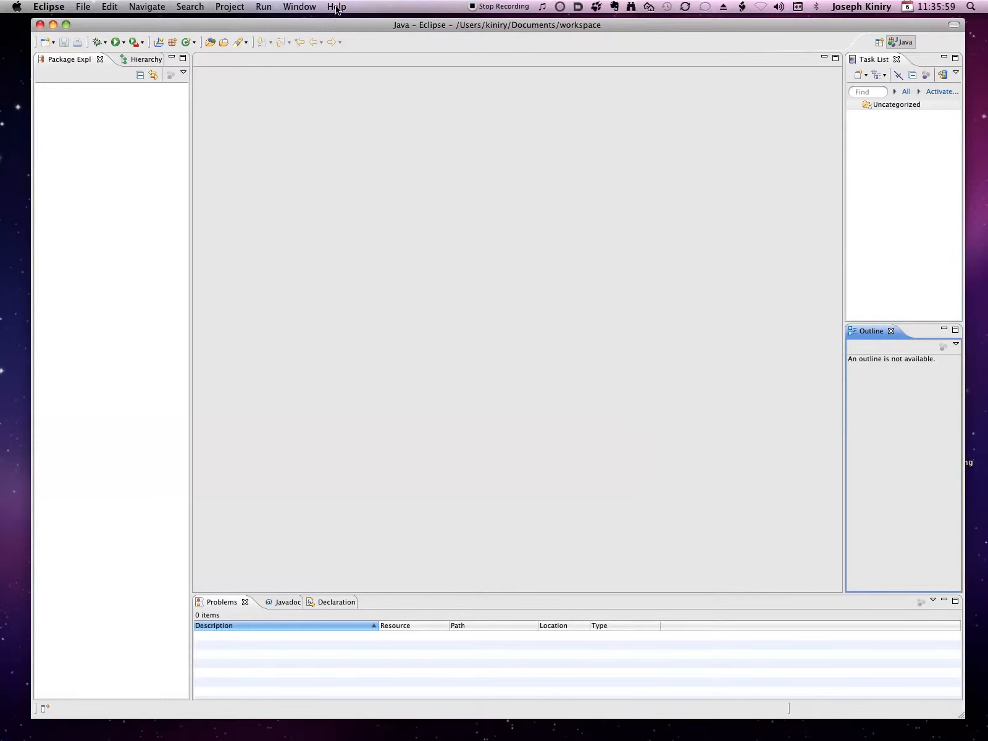
Open the Eclipse installation details, enlarge the window, and examine the installed software with Eclipse IDE for Java Developers expanded
click(64, 7)
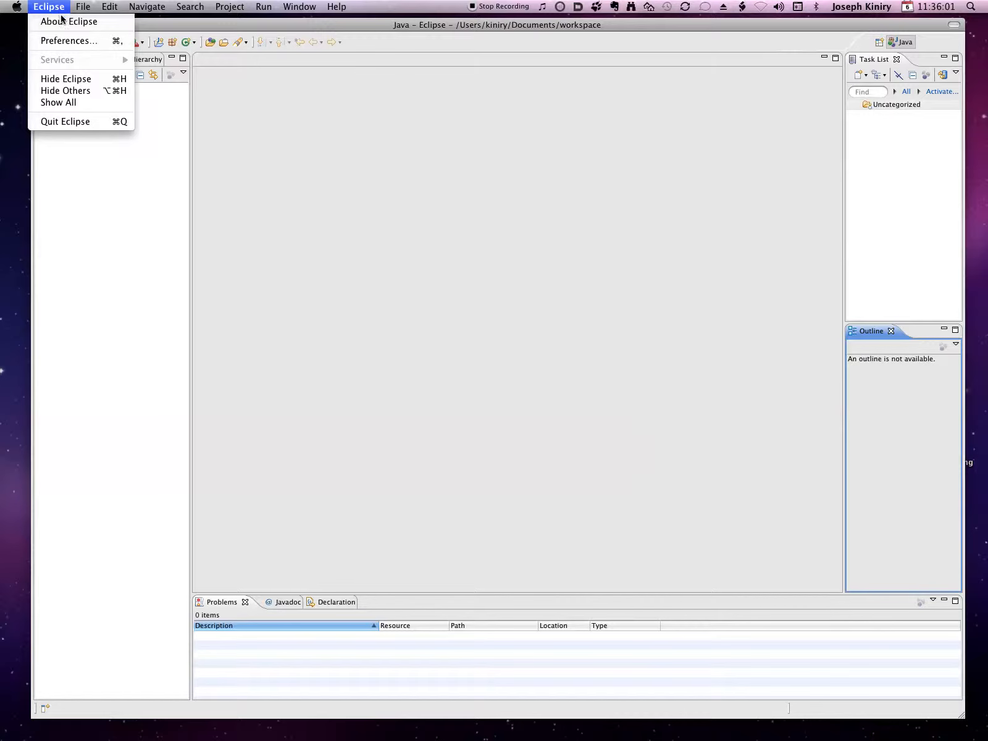
click(65, 21)
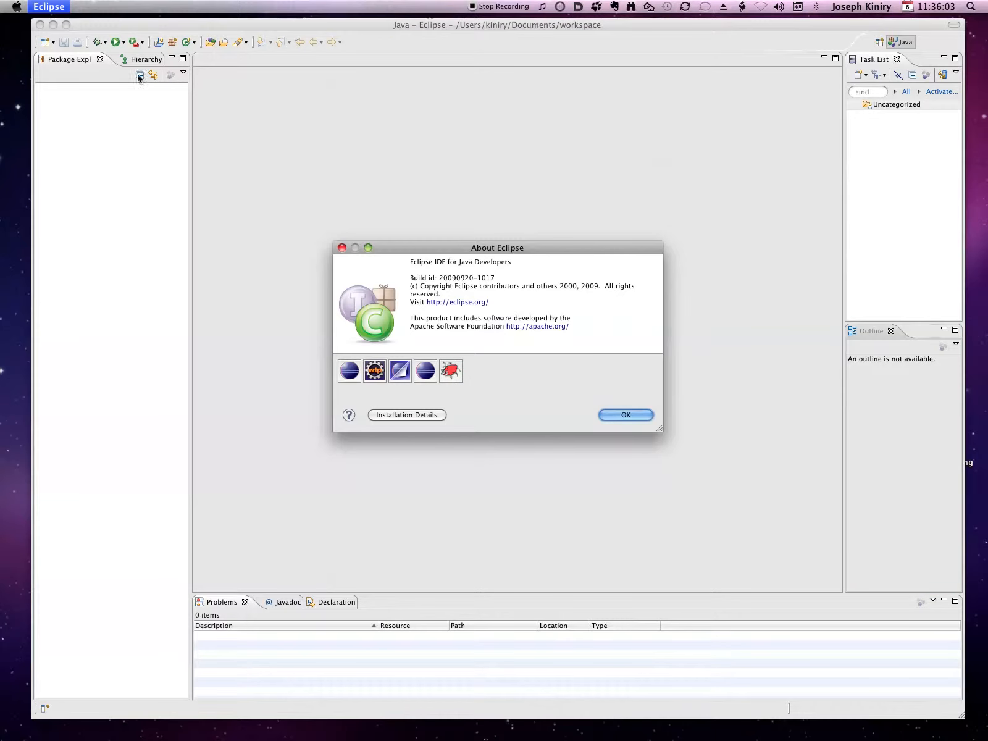
click(428, 416)
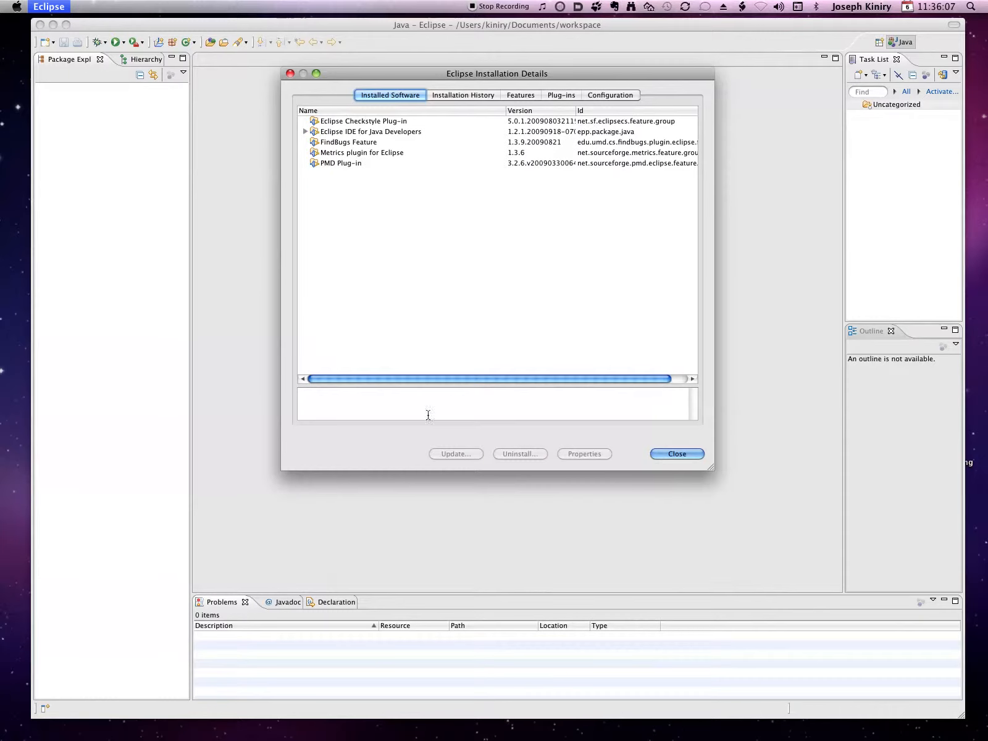
drag(709, 464, 921, 592)
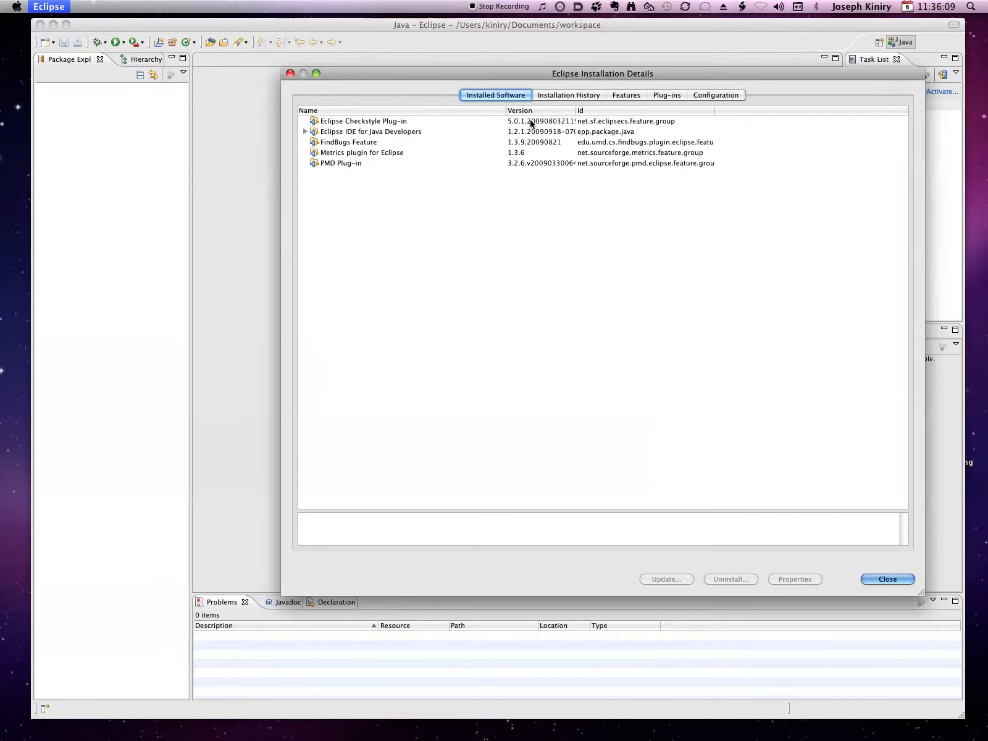
drag(462, 69, 333, 81)
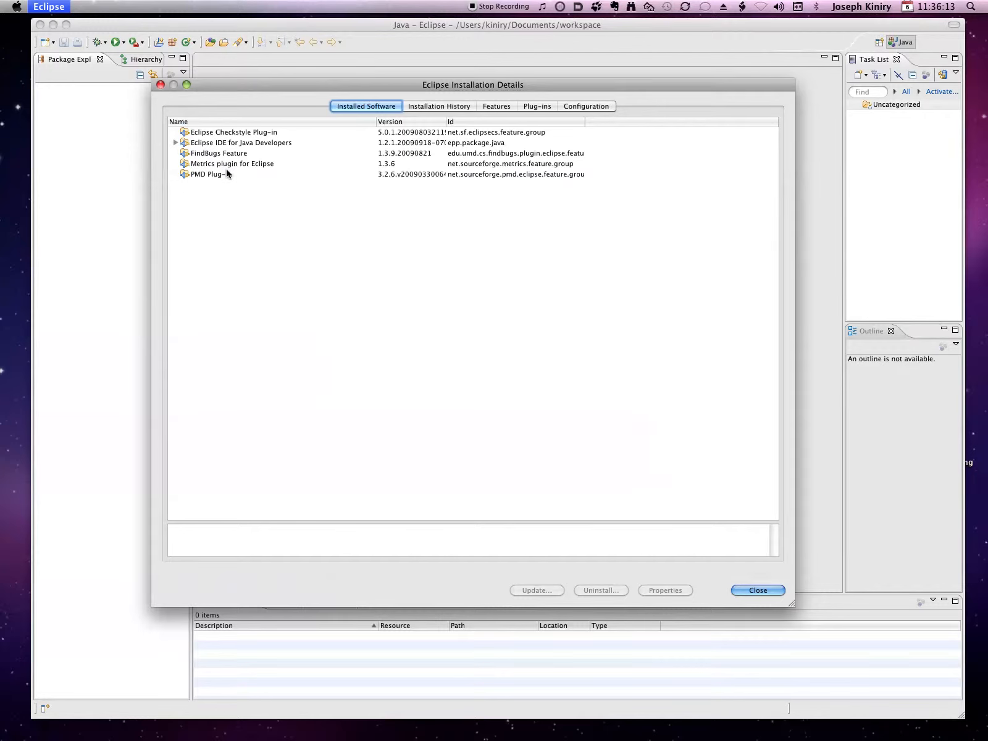
click(174, 143)
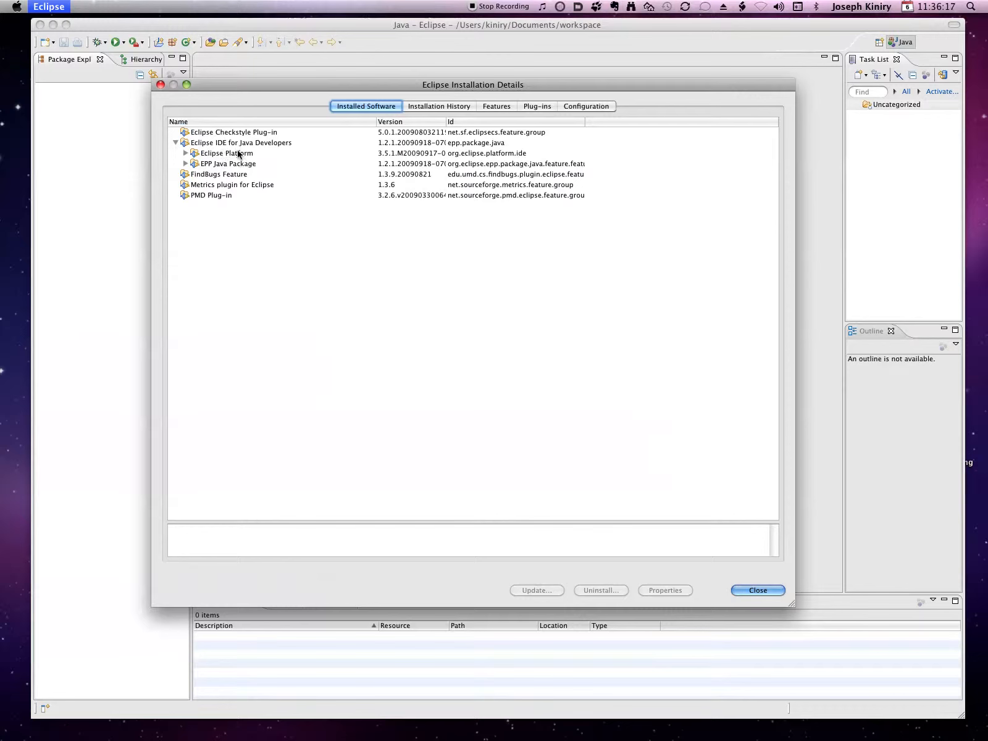
Review the installation history, features, plug-ins and configuration of the Eclipse installation, and close the installation details and About Eclipse dialogs
click(448, 107)
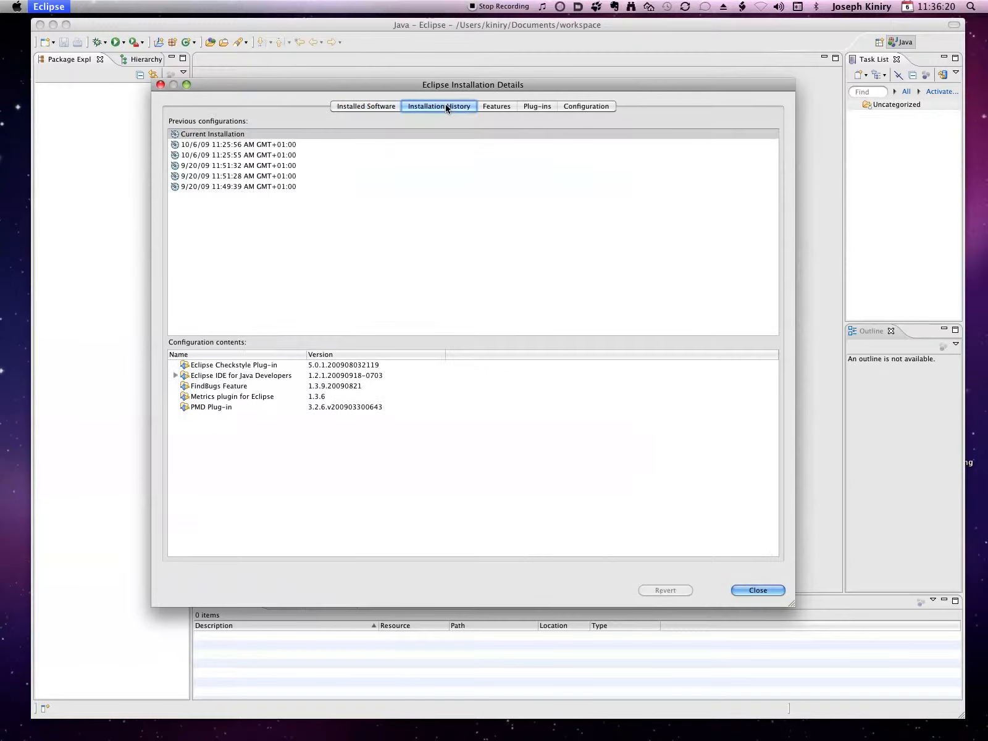
click(492, 107)
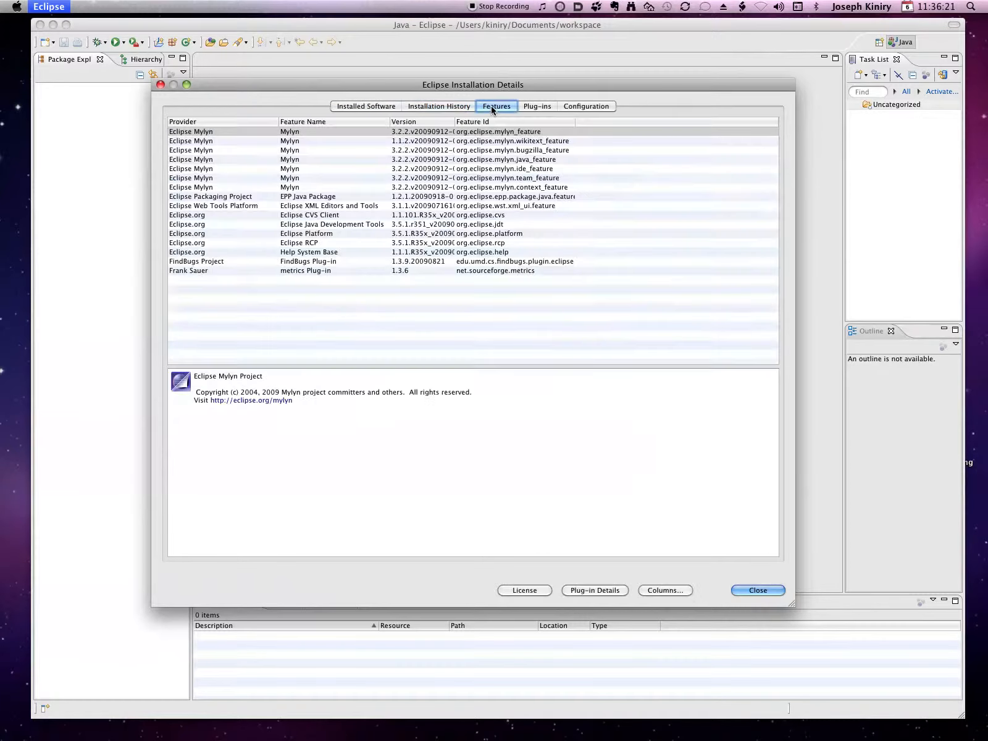
click(534, 106)
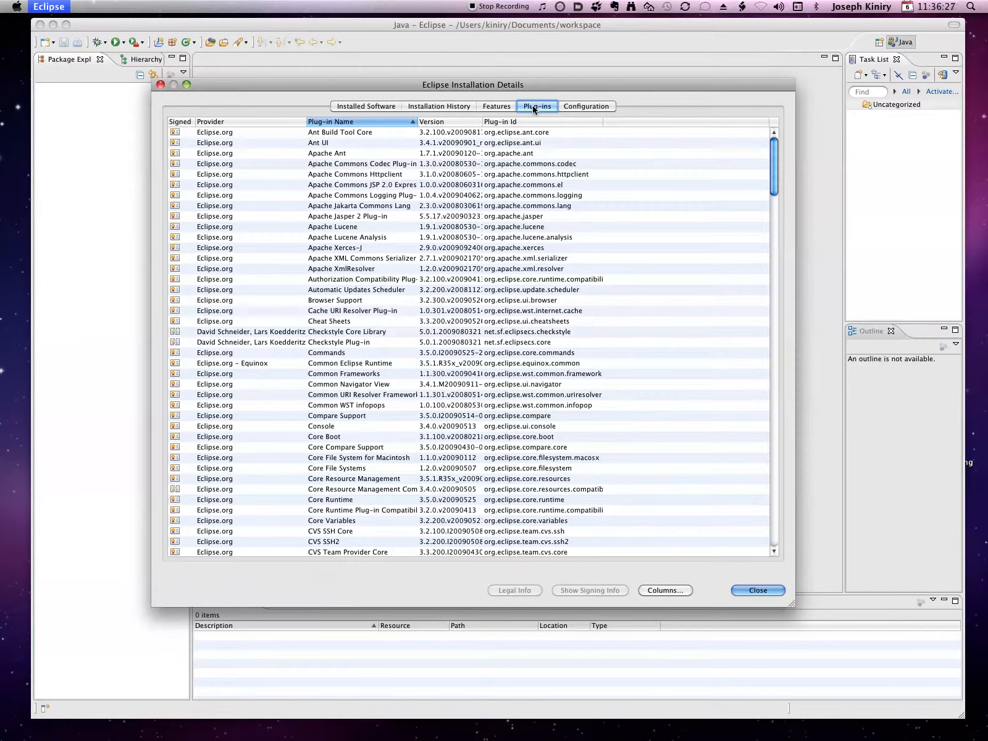
click(594, 106)
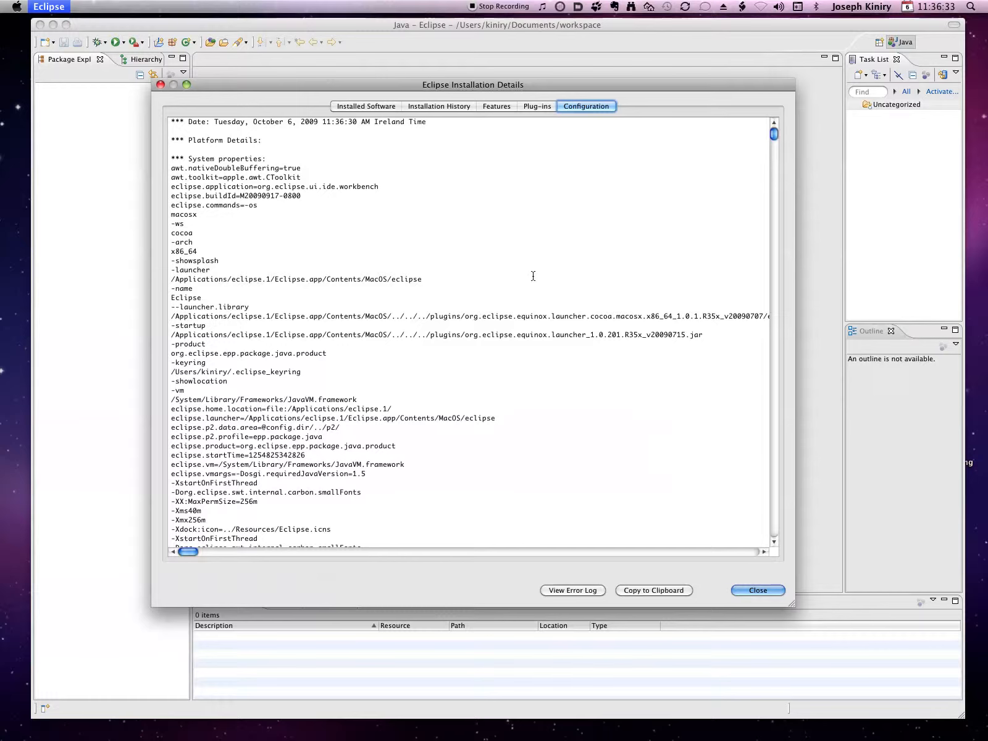
click(761, 592)
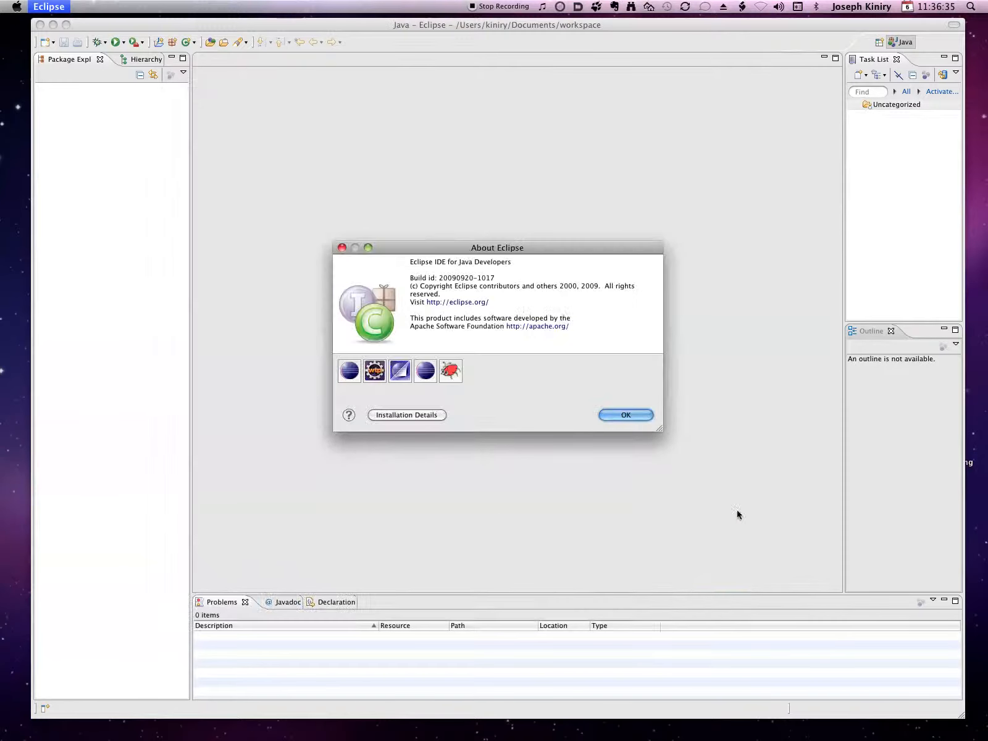
click(624, 414)
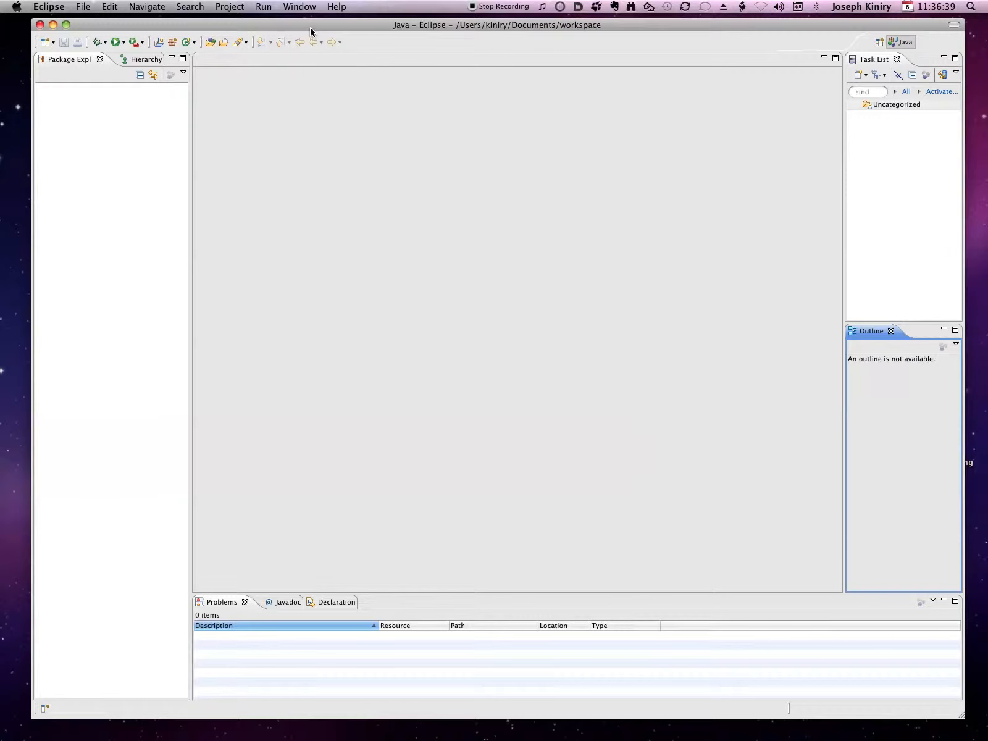